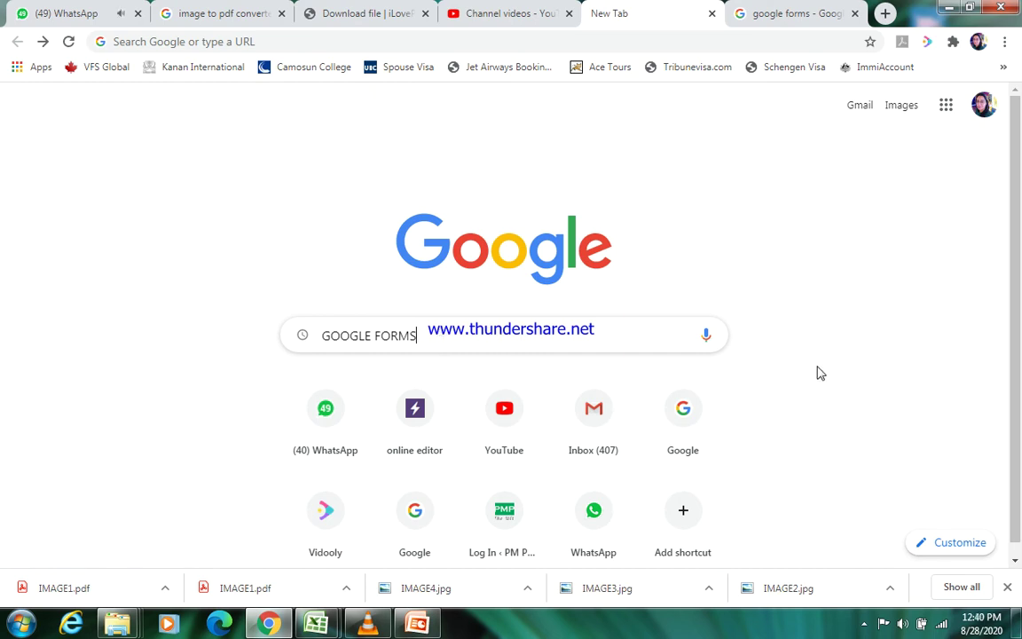
Search Google for GOOGLE FORMS, open Google Forms for personal use and create a blank form
key("Return")
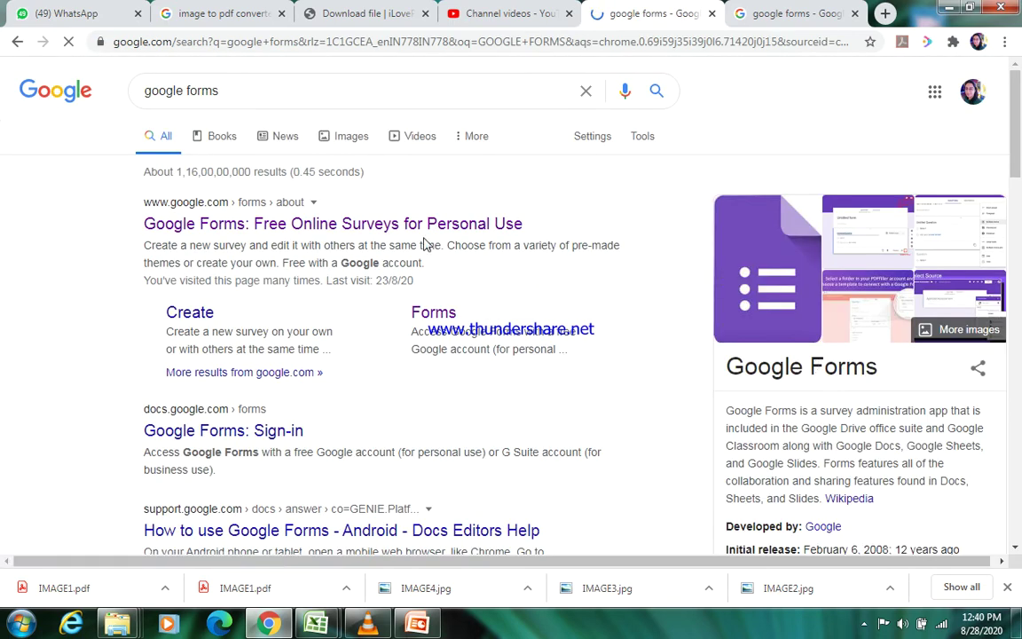
left_click(414, 225)
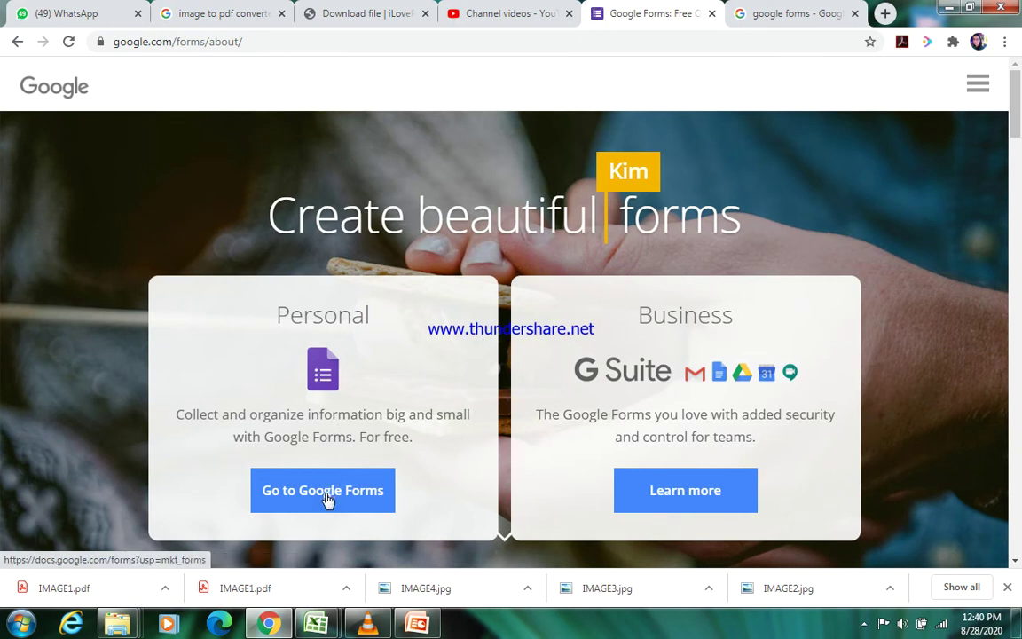
left_click(327, 499)
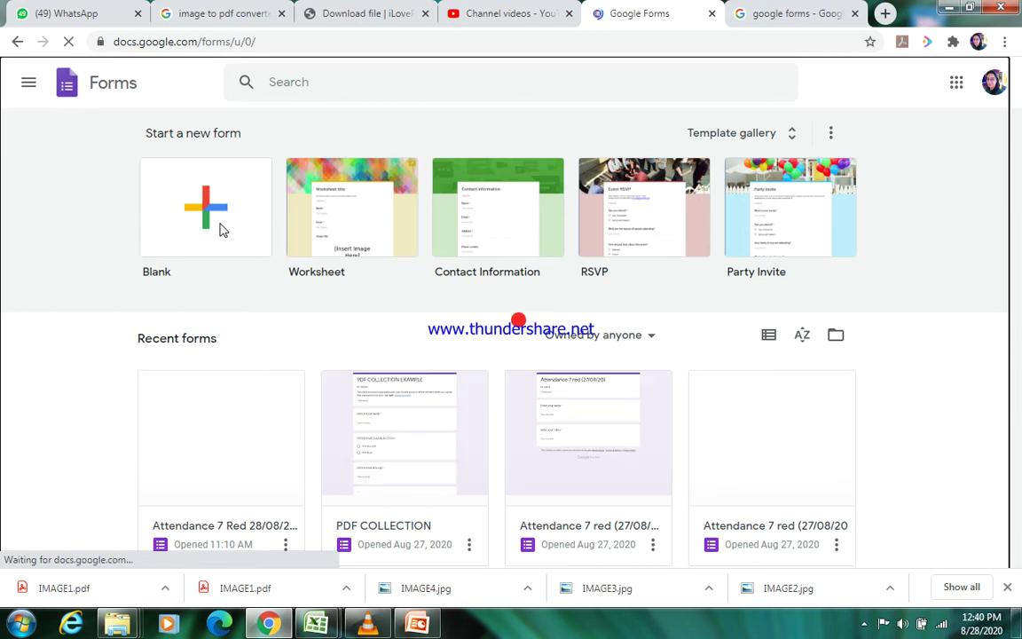
left_click(222, 230)
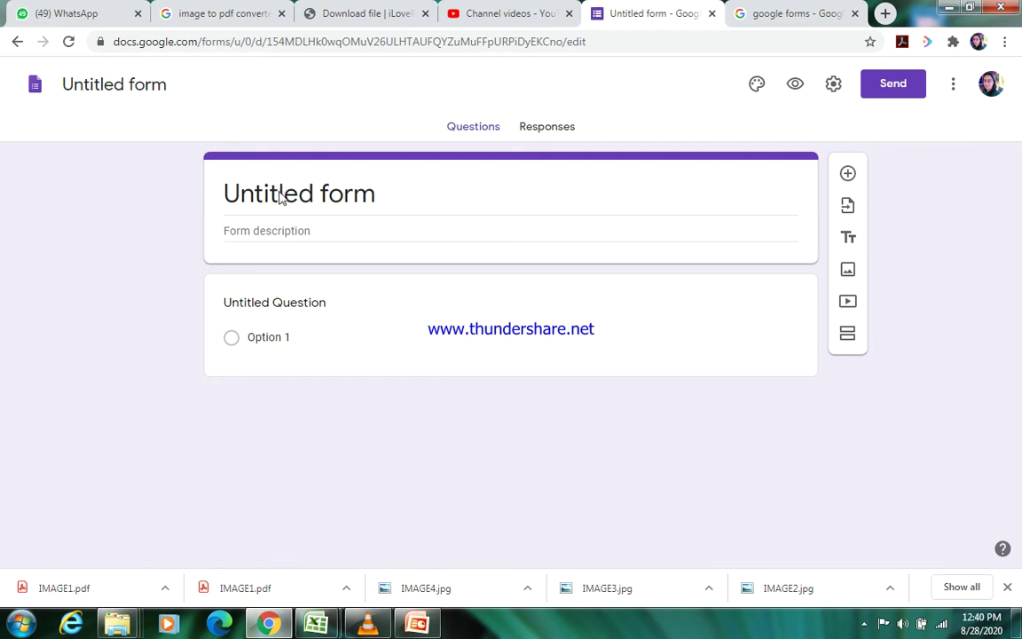
Title the form "PDF COLLECTION FOR CLASS 6TH EXAMPLE"
left_click(279, 193)
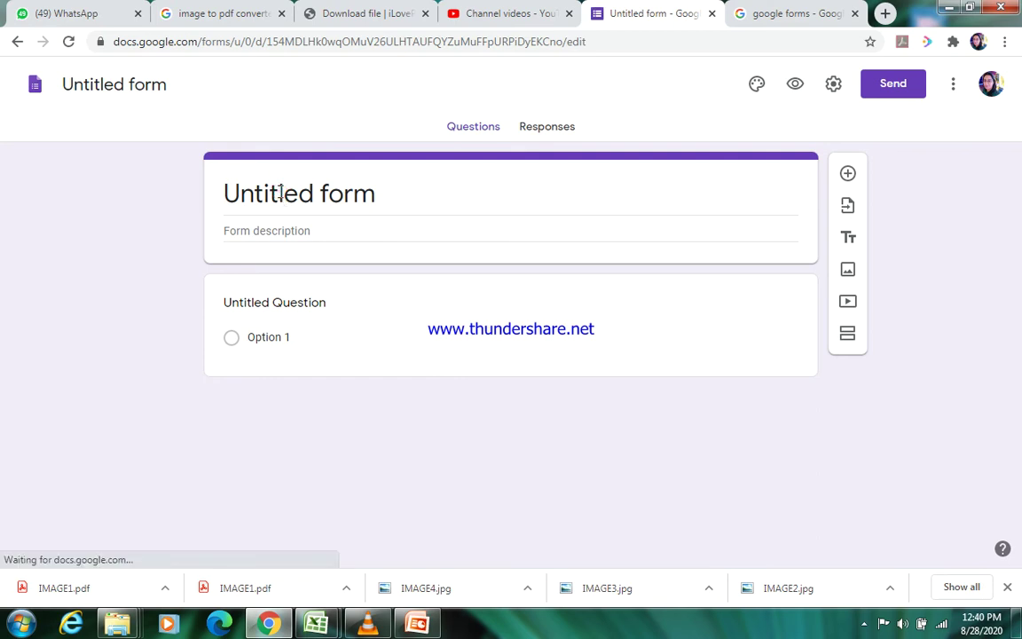
double_click(278, 194)
type("P")
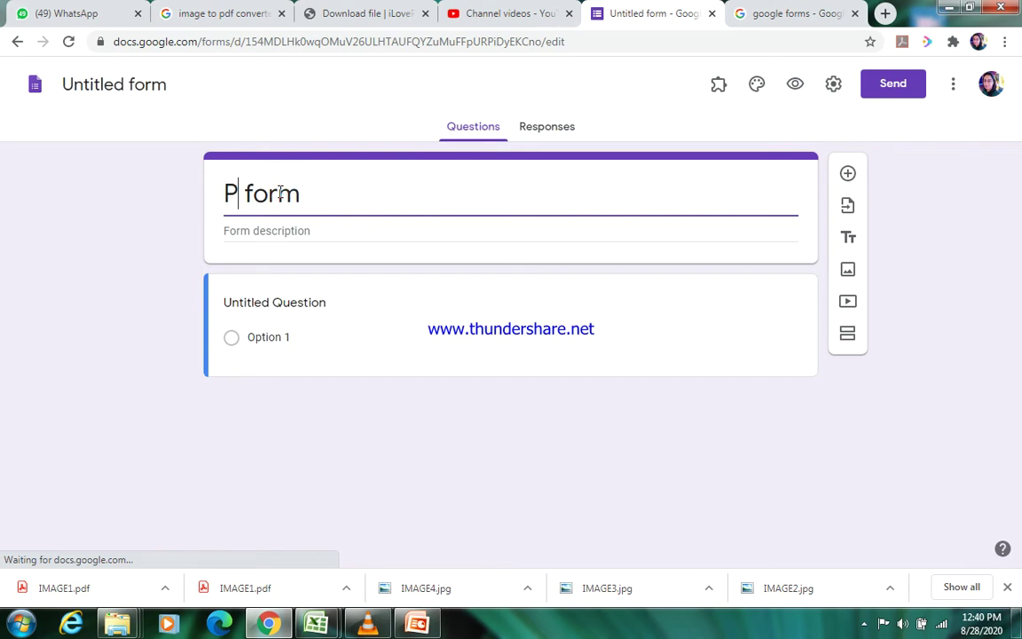
key("BackSpace")
key("Tab")
key("Tab")
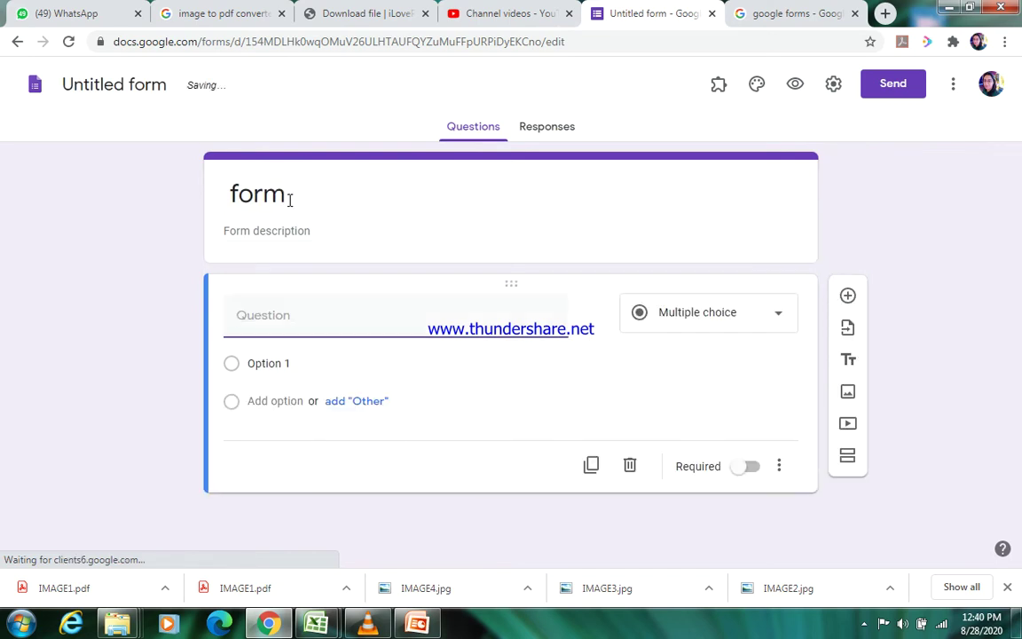
double_click(289, 197)
type("P")
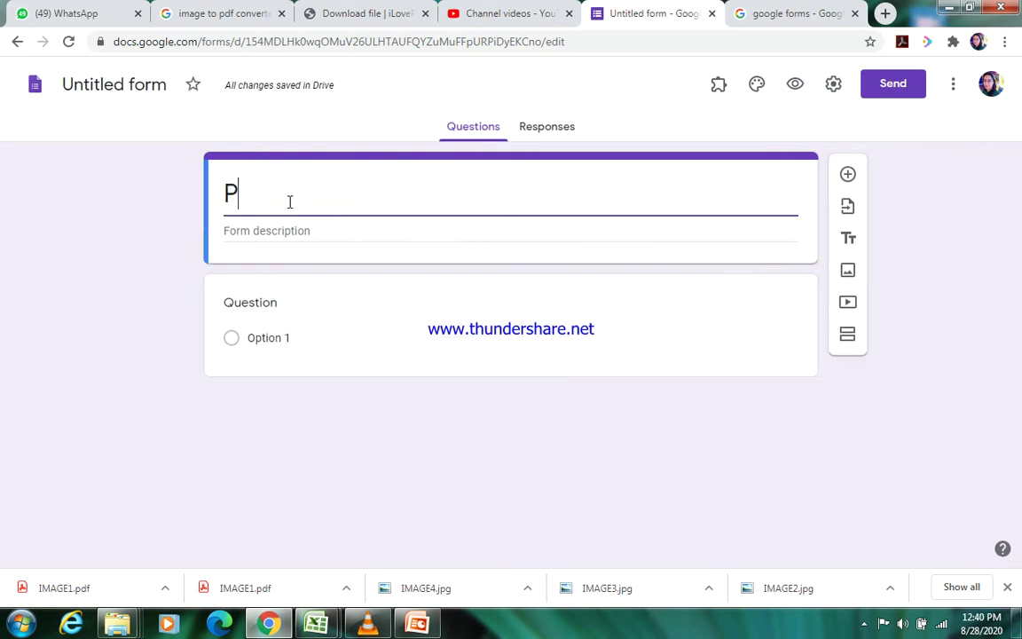
type("DF COLL")
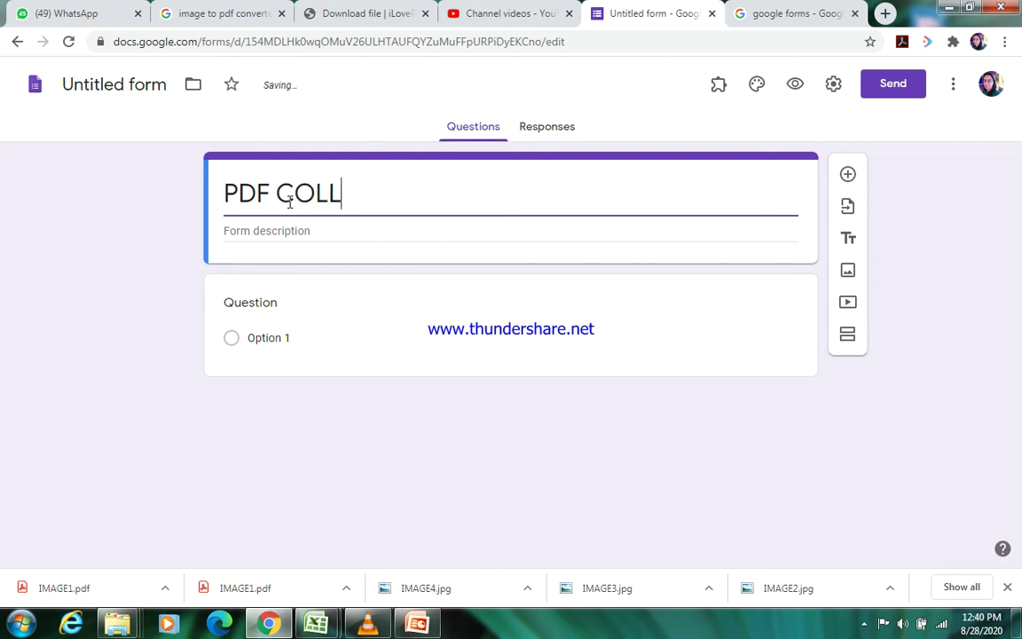
type("ECTION")
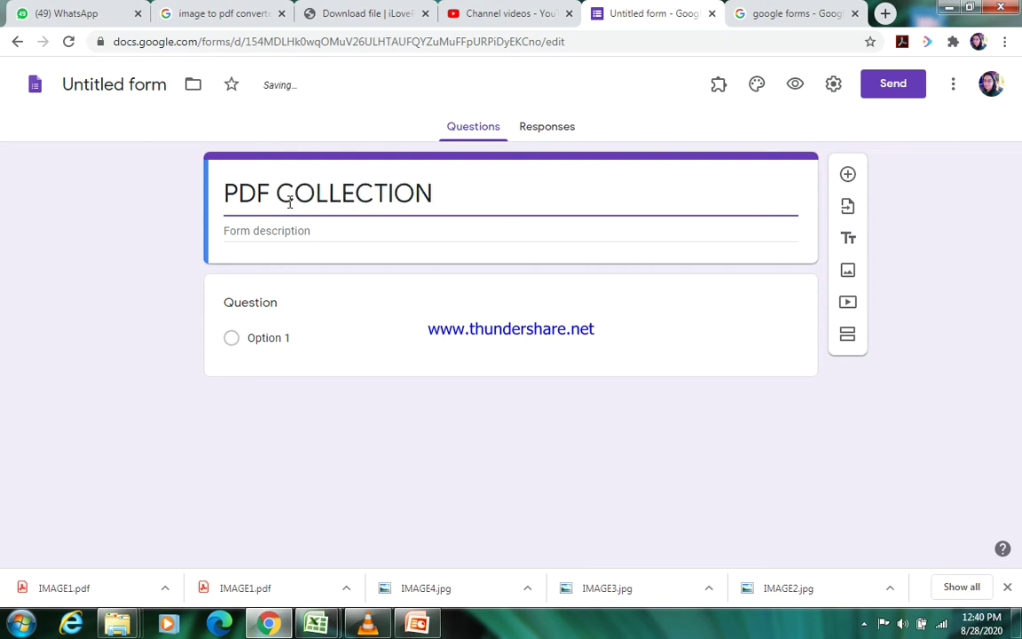
type(" FOR")
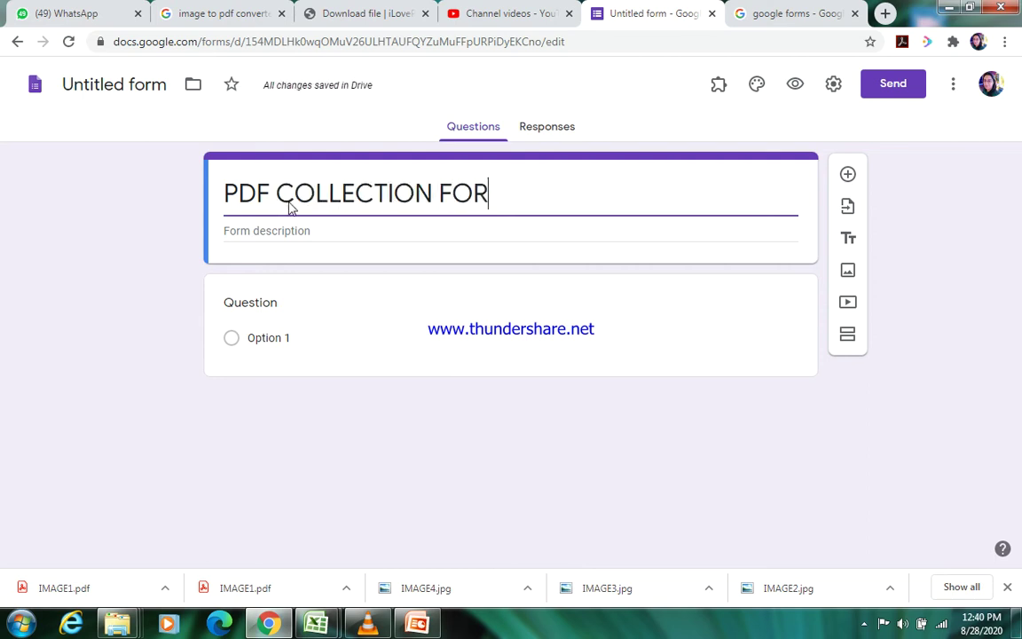
type(" CLASS ")
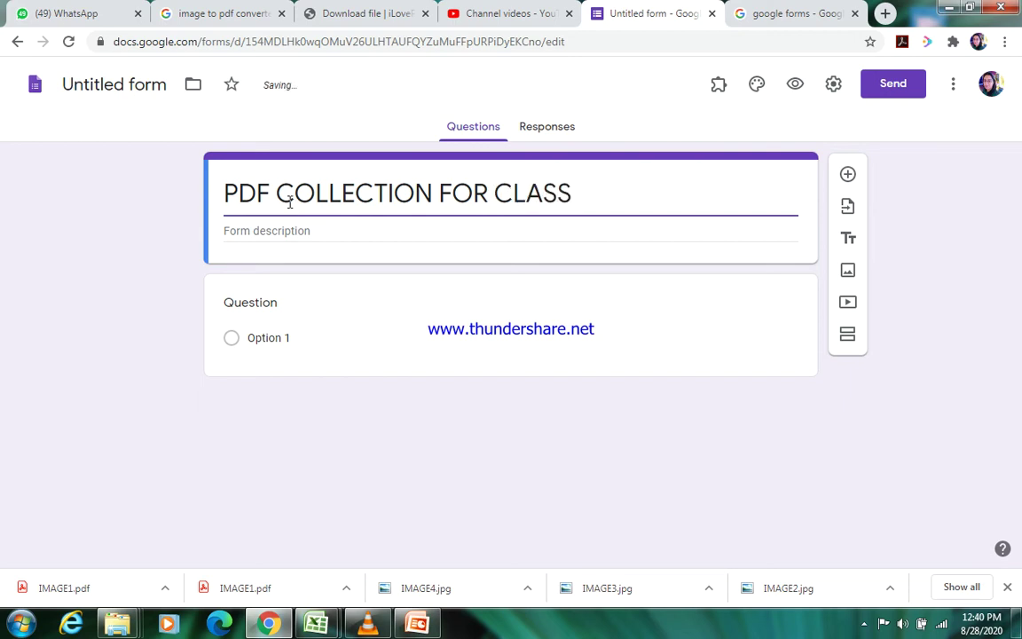
type("6TH EXAMP")
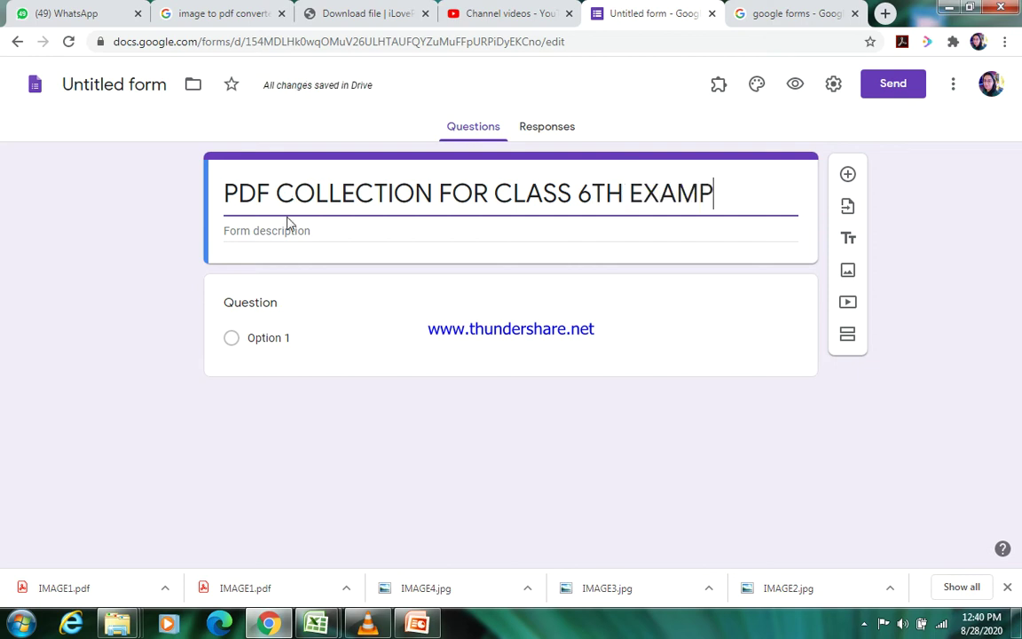
type("LE")
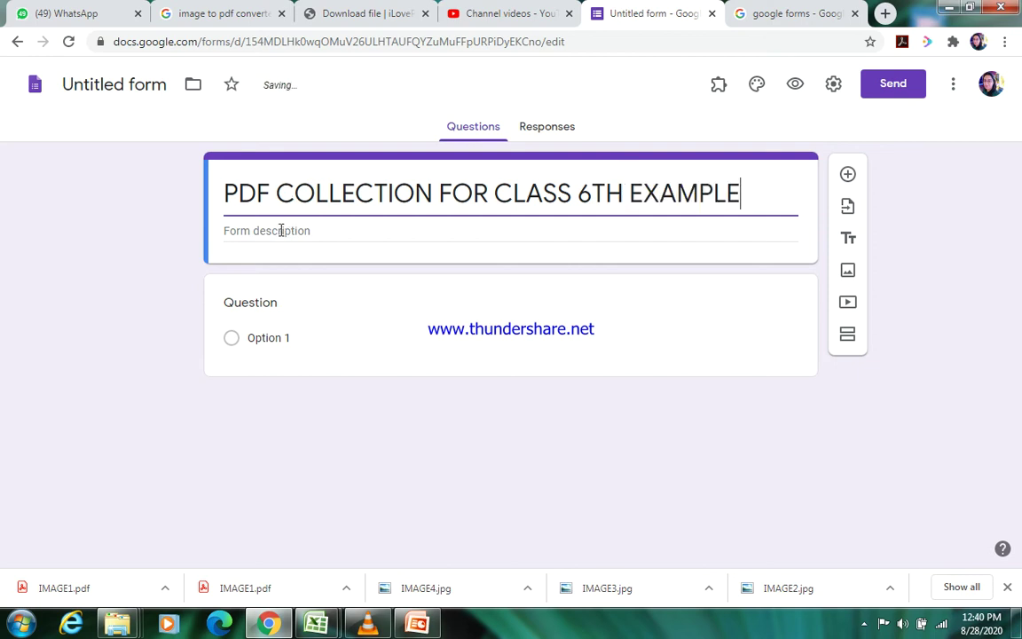
Enter "FIRST TERM 40 MARKS SUBJECTIVE PDF COLLECTION" as the form description
left_click(280, 230)
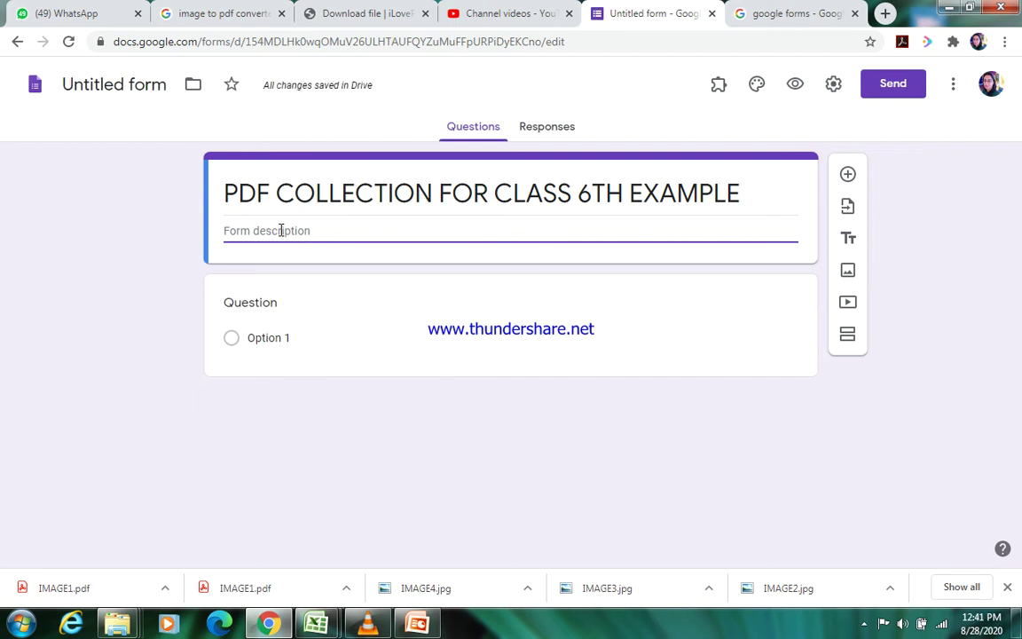
type("FIRST ")
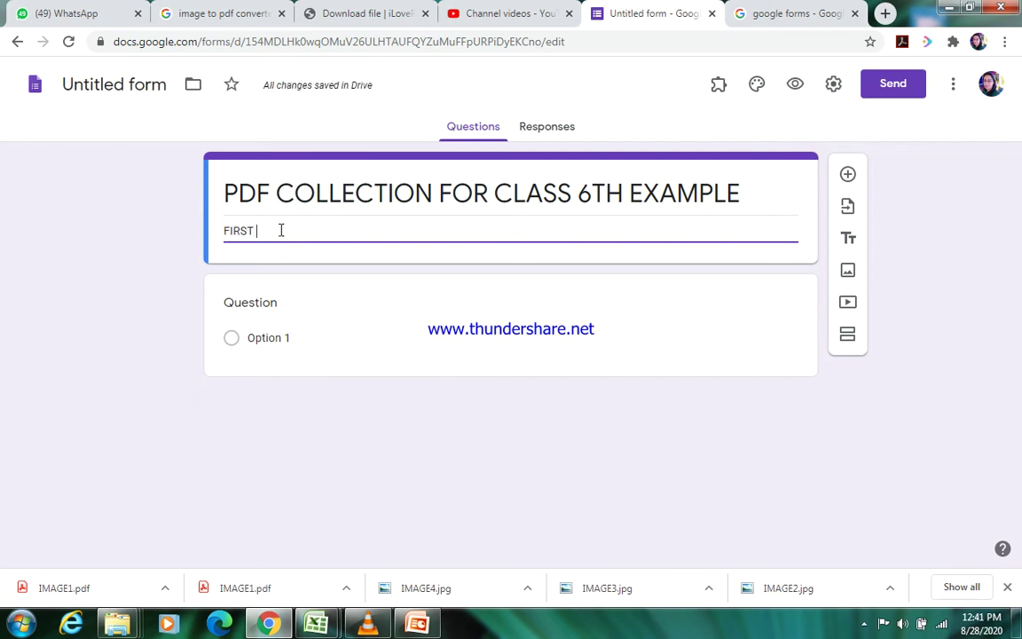
type("TERM 40 MAR")
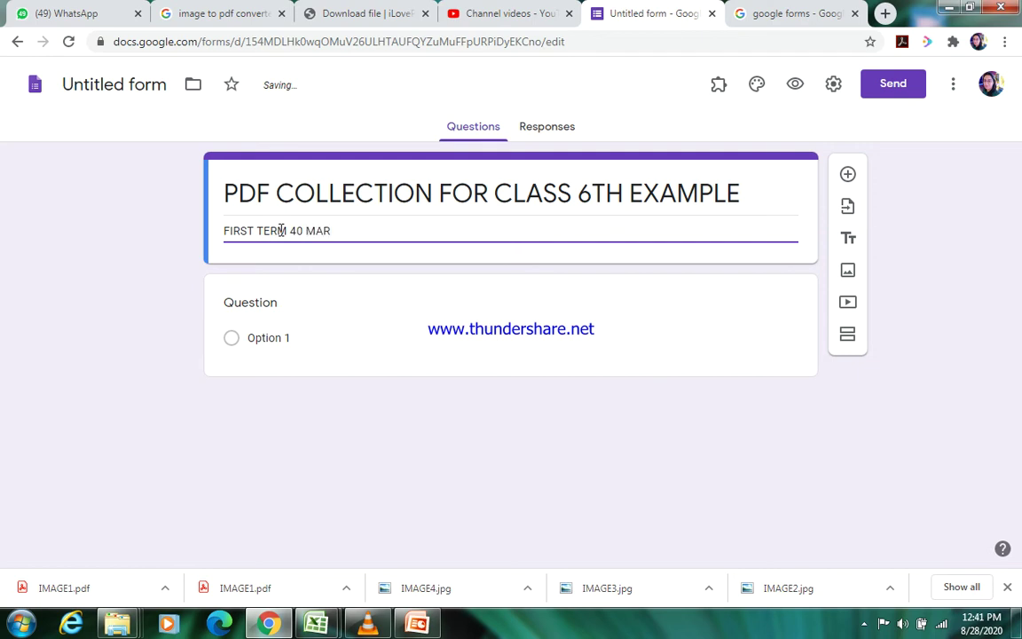
type("KS ")
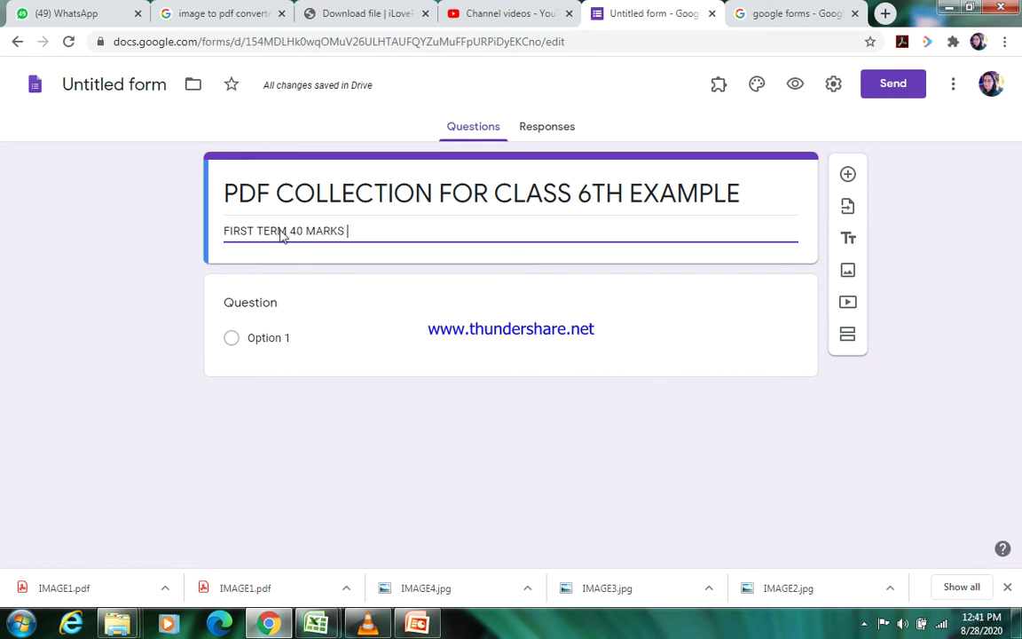
type("SUBJECTIVE PDF COLLECTION")
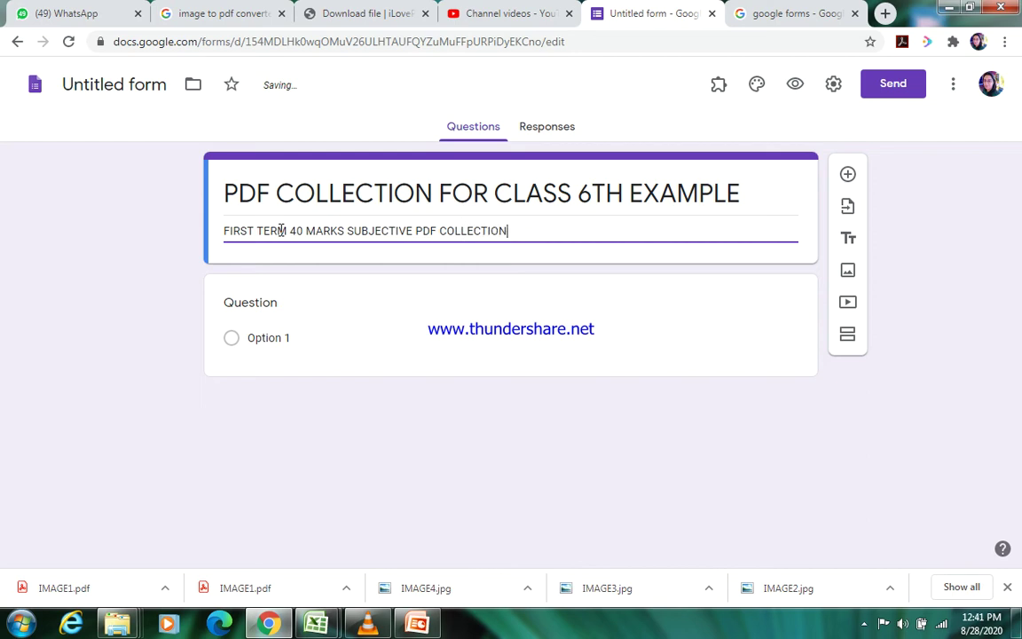
Make the first question a required short answer titled "ENTER YOUR NAME", and keep the current Windows color scheme when asked
left_click(275, 308)
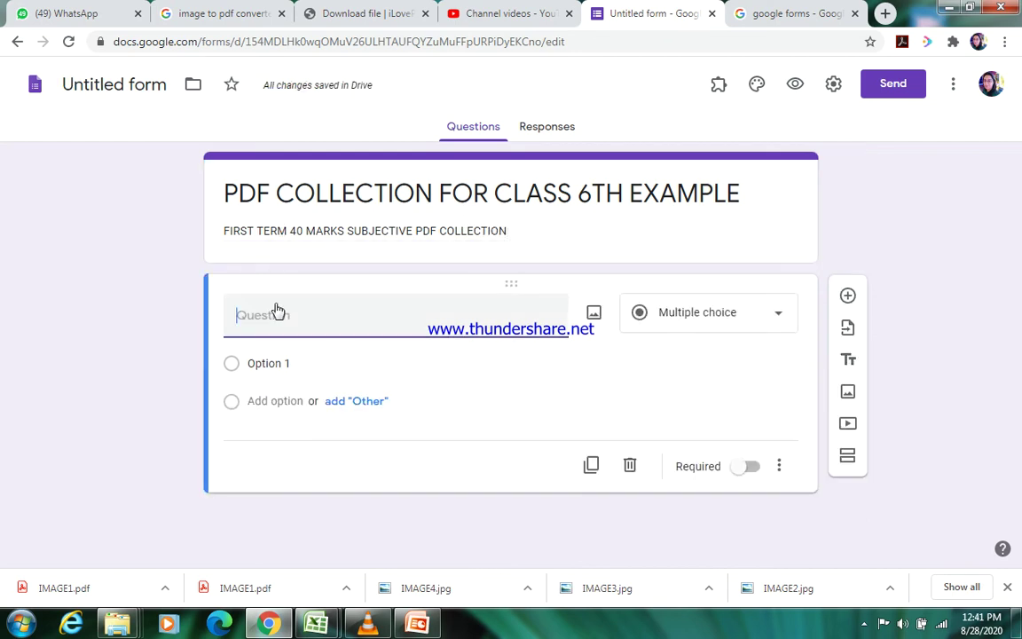
type("ENTER YOUR NAME")
left_click(701, 315)
left_click(701, 229)
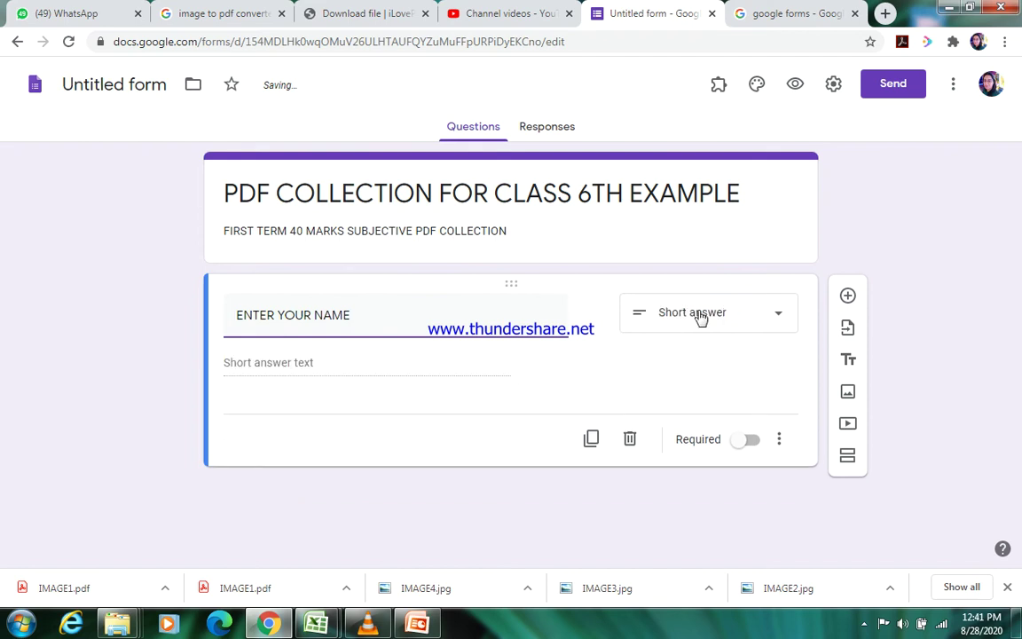
left_click(752, 442)
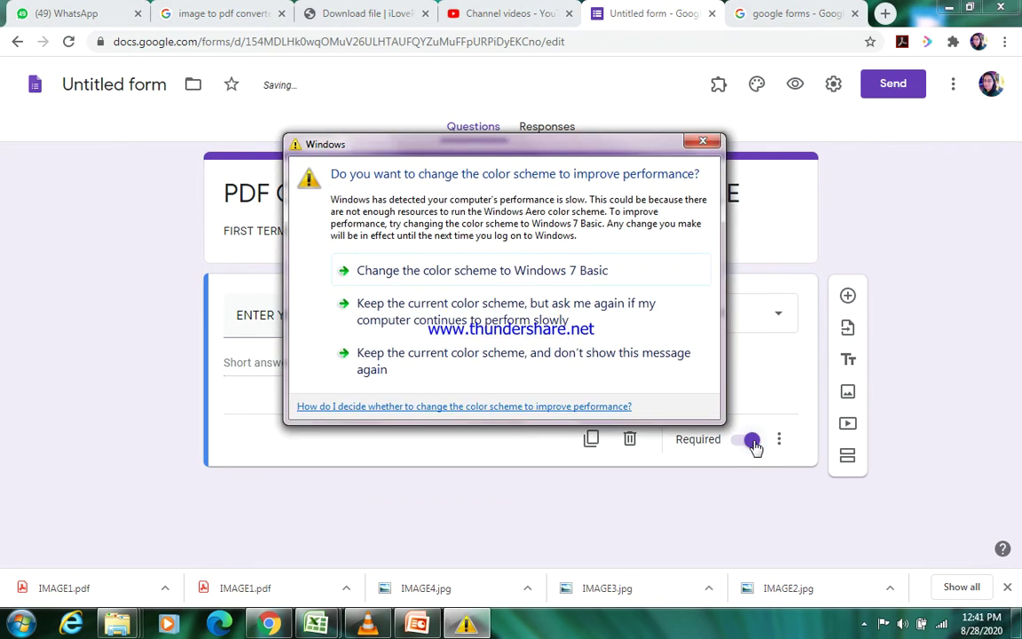
left_click(549, 304)
Add a second question titled "ENTER YOUR CLASS& SECTION" and set its type to multiple choice
left_click(848, 297)
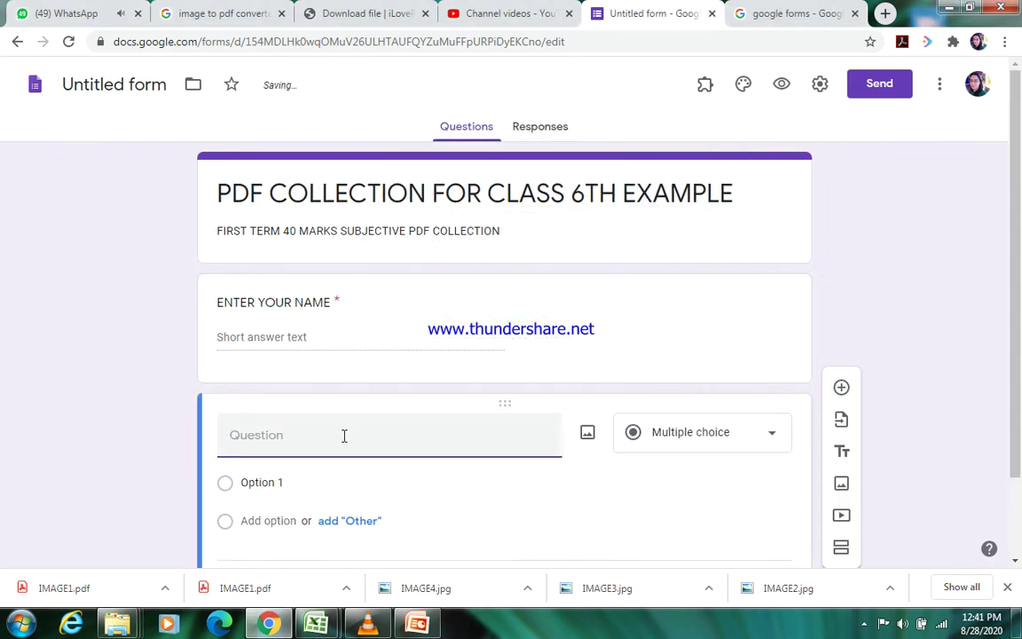
left_click(344, 436)
type("ENTER YOUR CLASS")
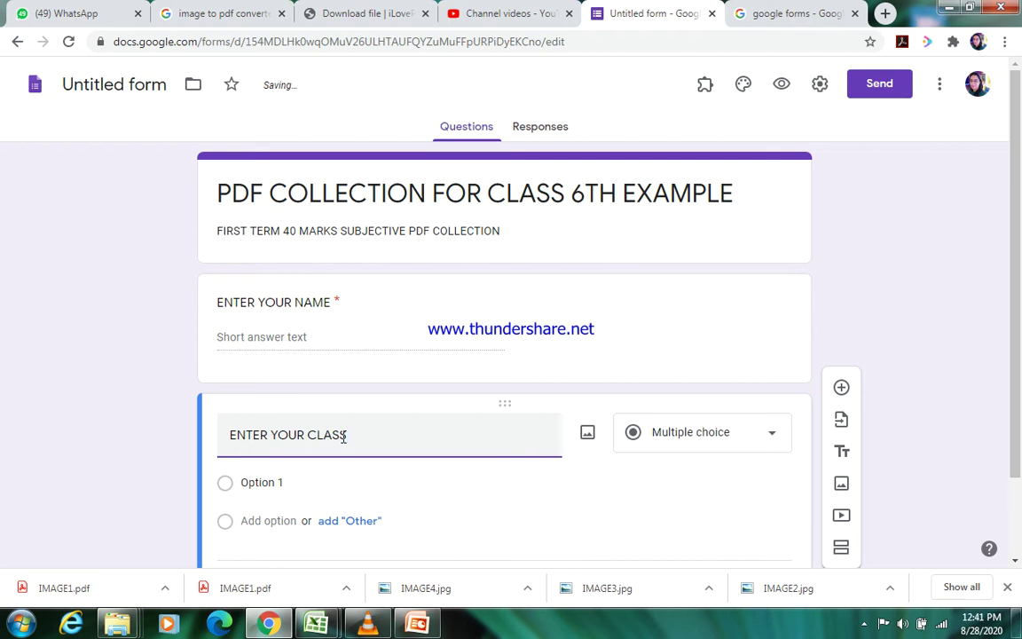
type("& SECTION")
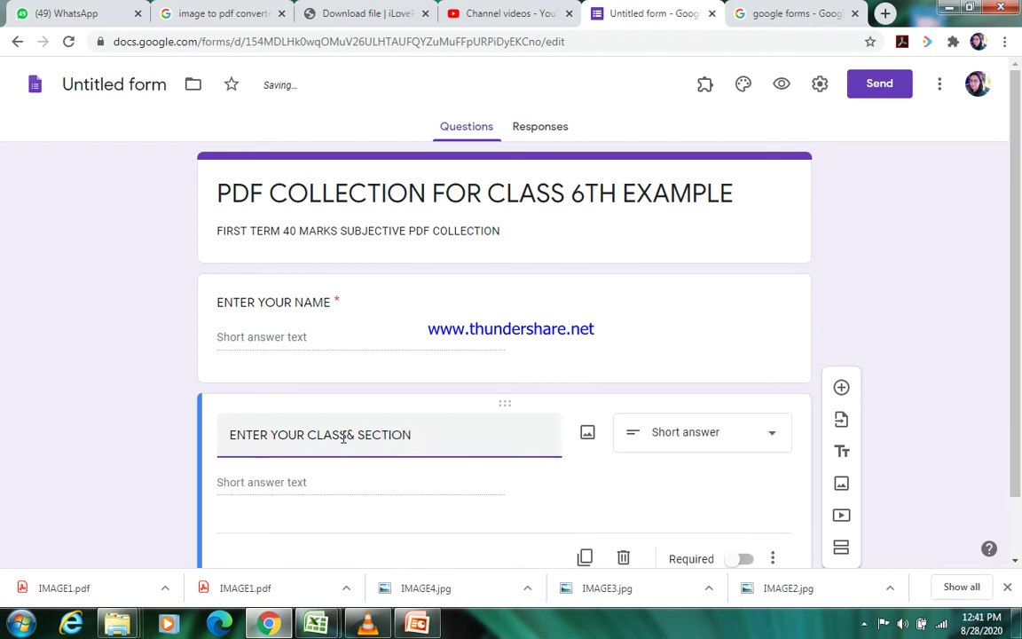
left_click_drag(1012, 312, 1016, 393)
left_click(742, 366)
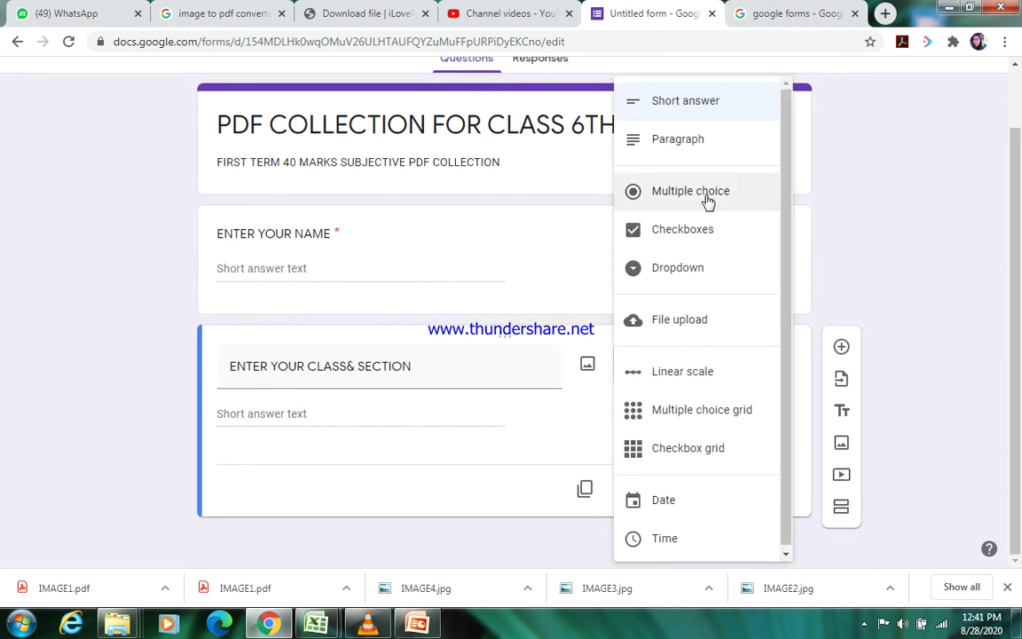
left_click(708, 201)
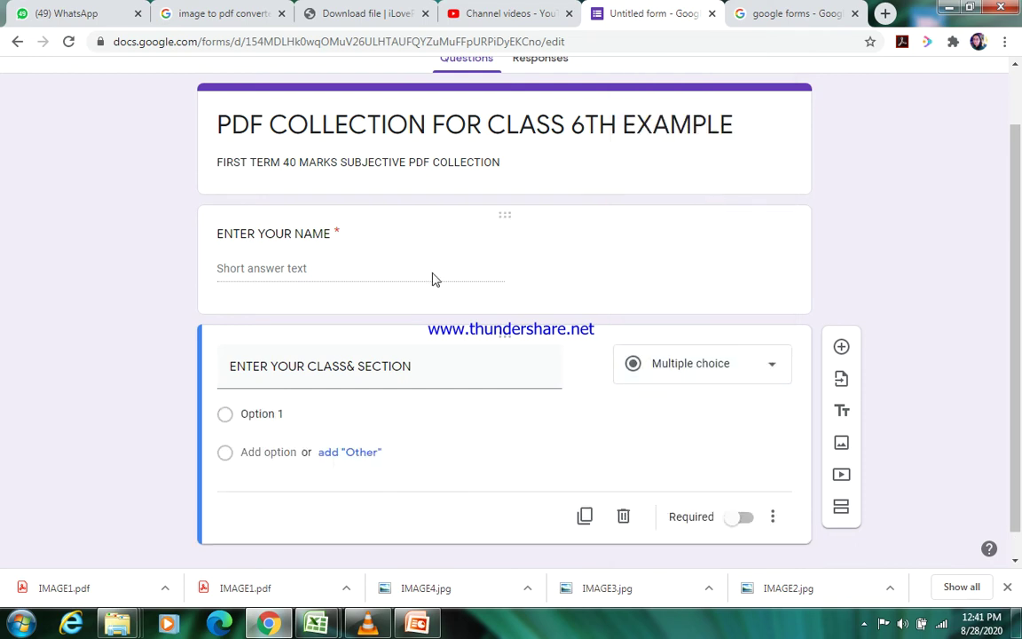
Give the class and section question the options 6TH YELLOW, 6TH BLUE, 6TH RED and 6TH GREEN
left_click(311, 410)
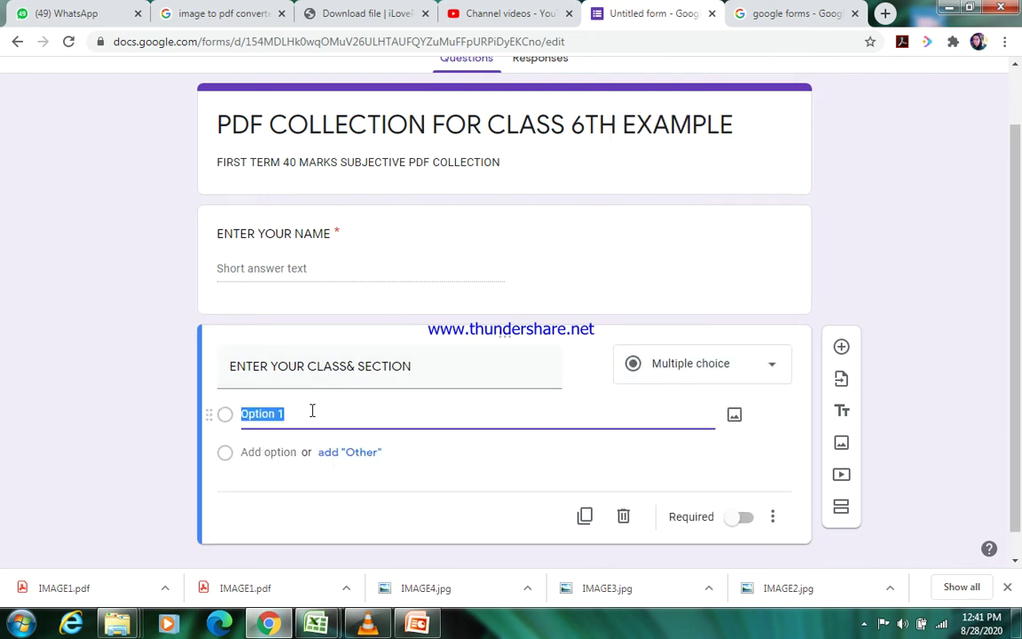
type("6TH YELLOW")
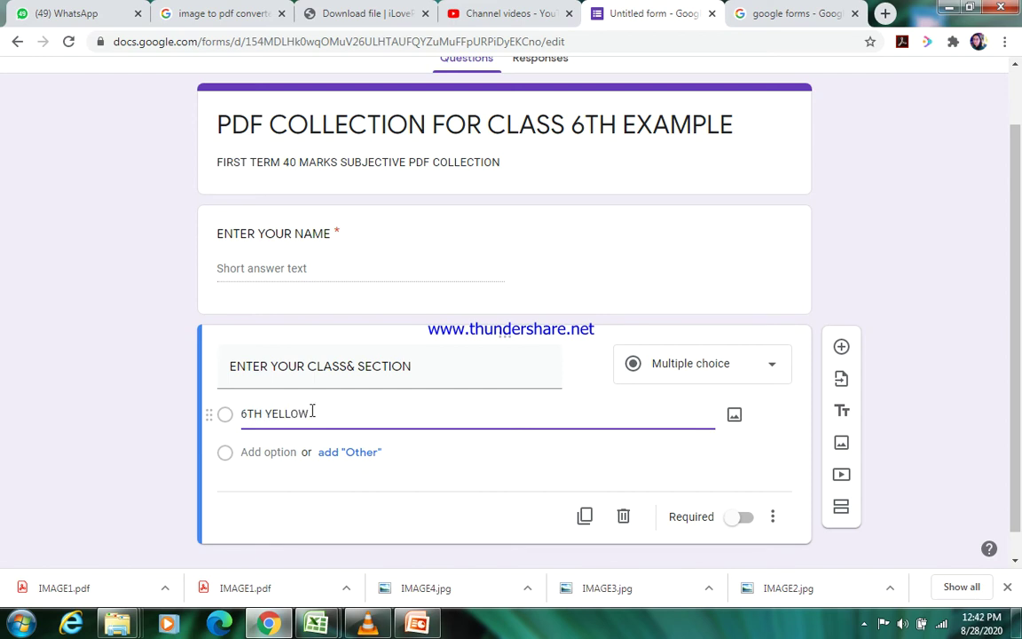
left_click(270, 452)
type("6TH")
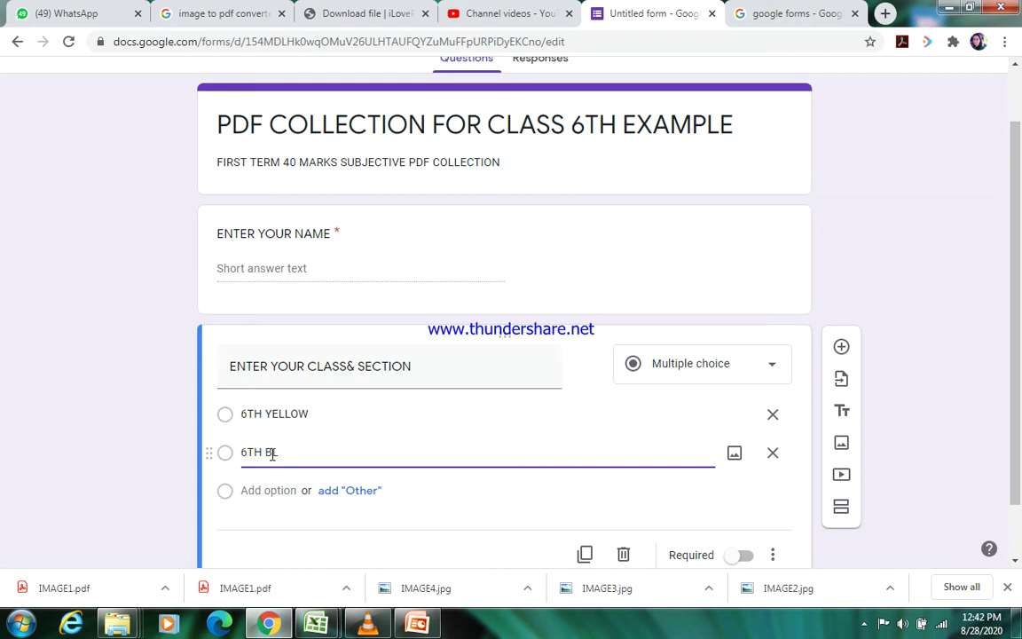
type("BLUE")
left_click(262, 490)
type("6TH")
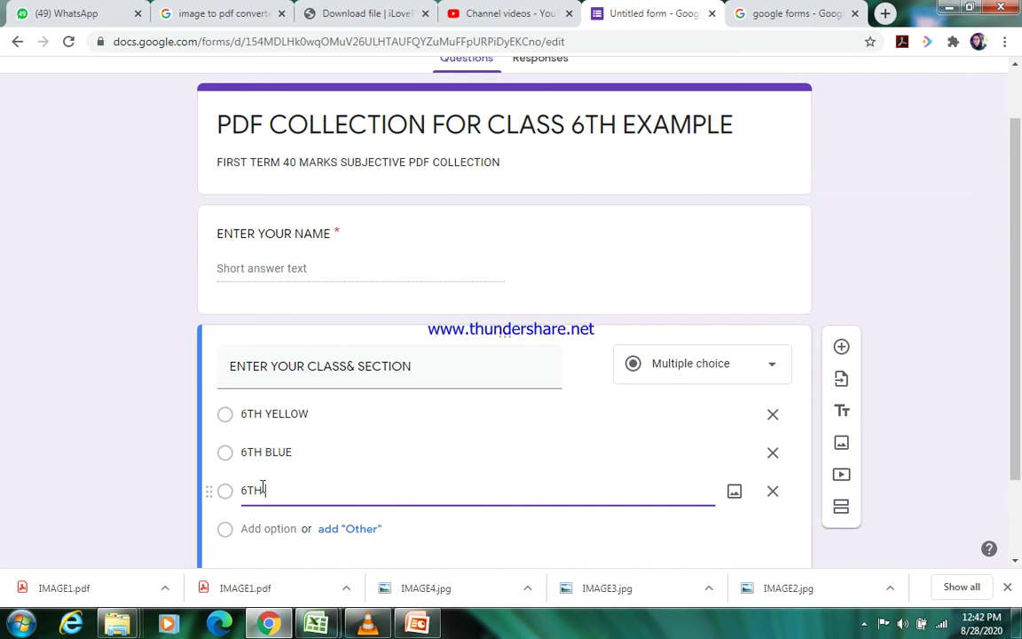
type(" RED")
left_click(267, 528)
type("6TH")
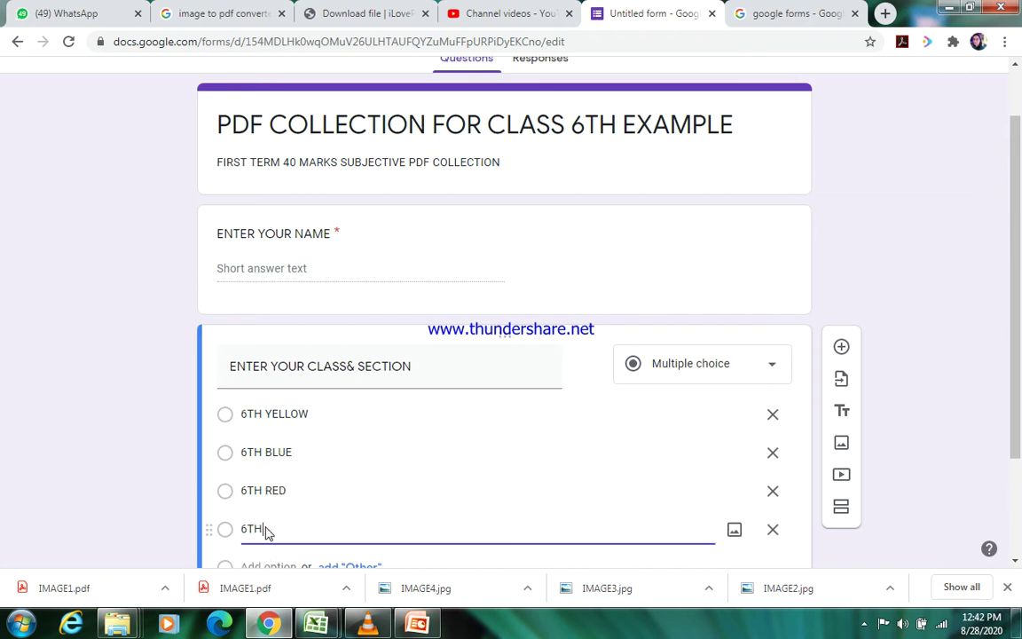
type(" GREEN")
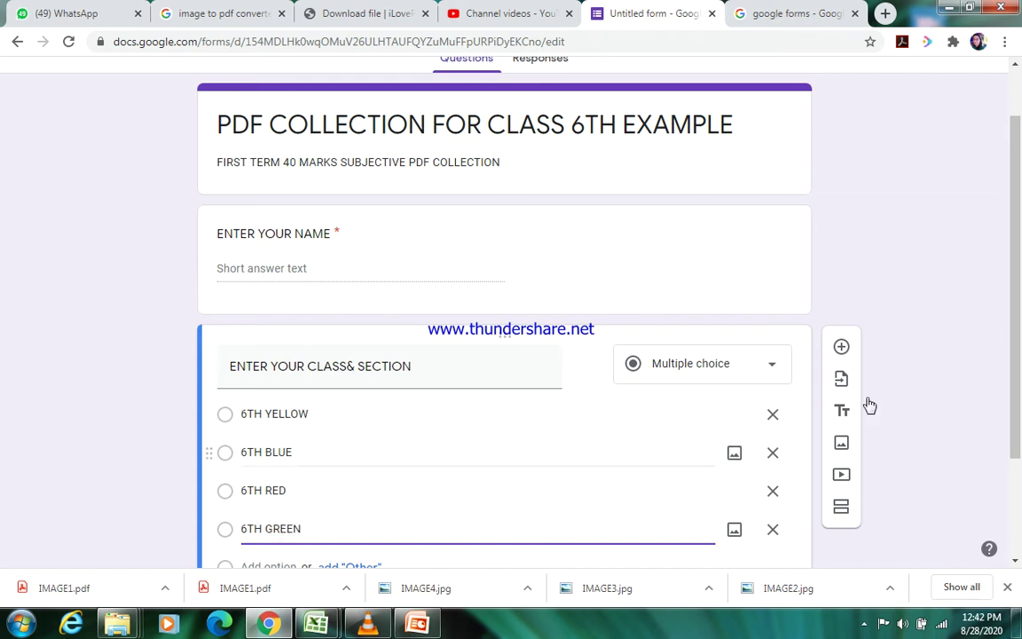
Add a third question titled "ENTER ROLLNO:" below the class and section question
left_click_drag(1020, 359, 1020, 461)
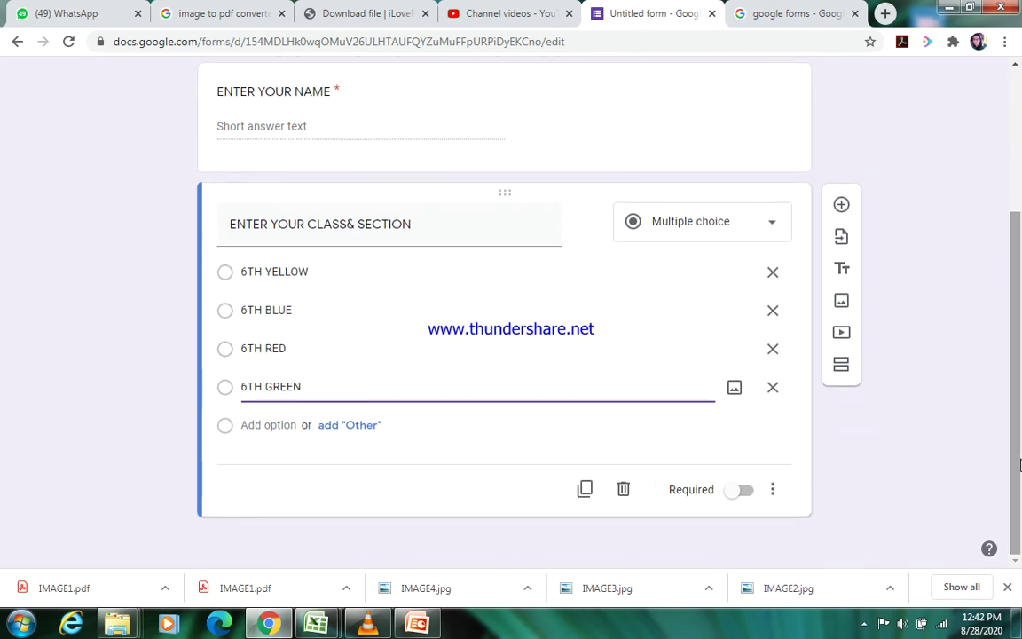
left_click(841, 206)
type("E")
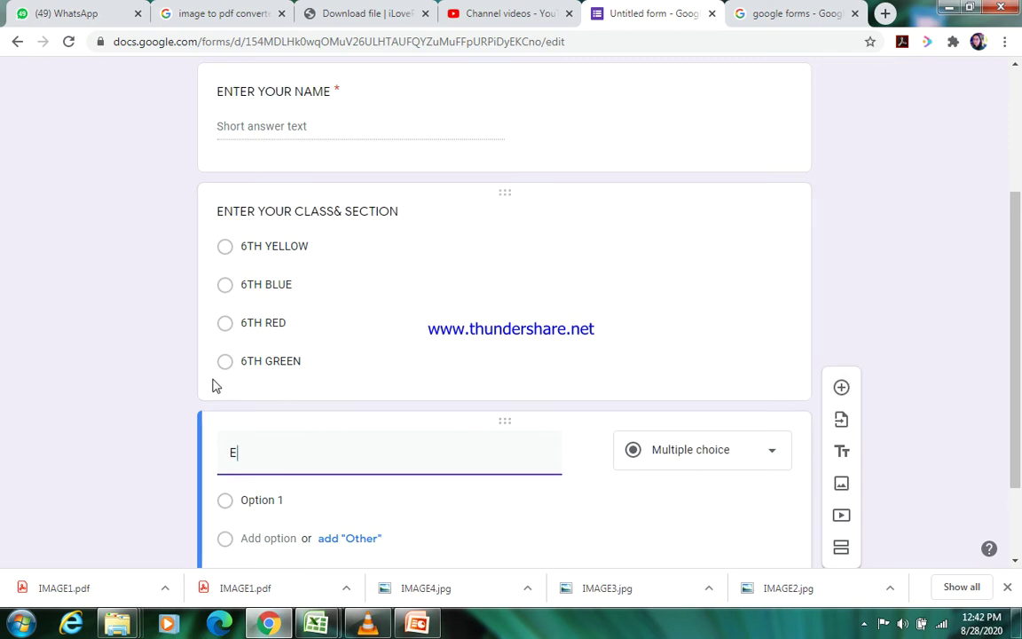
type("NTER ROLLNO:")
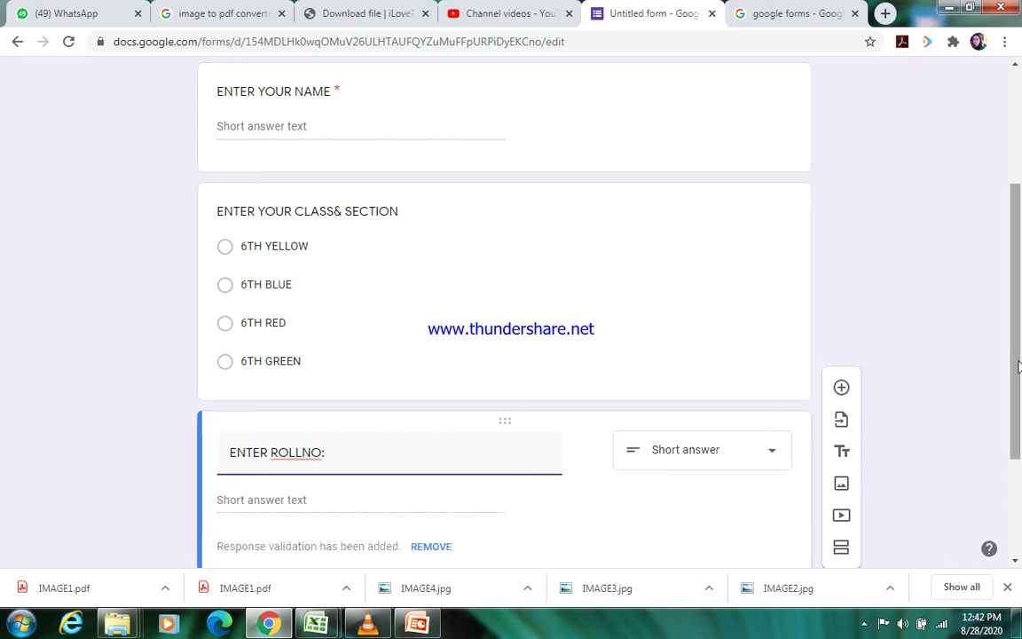
Restrict the roll number answer to a number between 1 and 60, and make the question required
scroll(1018, 366, "down", 2)
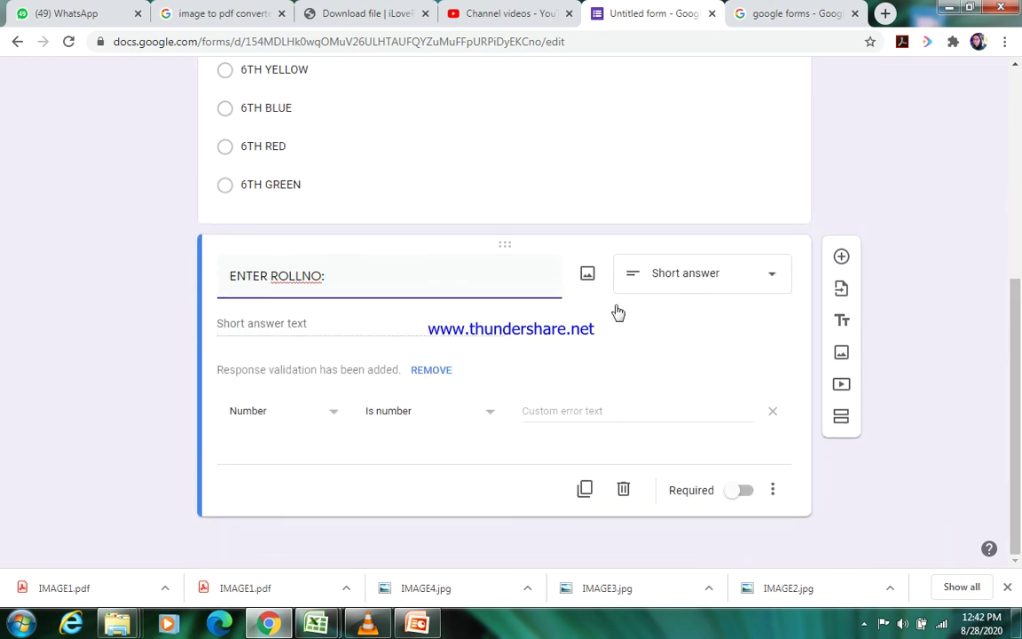
left_click(490, 419)
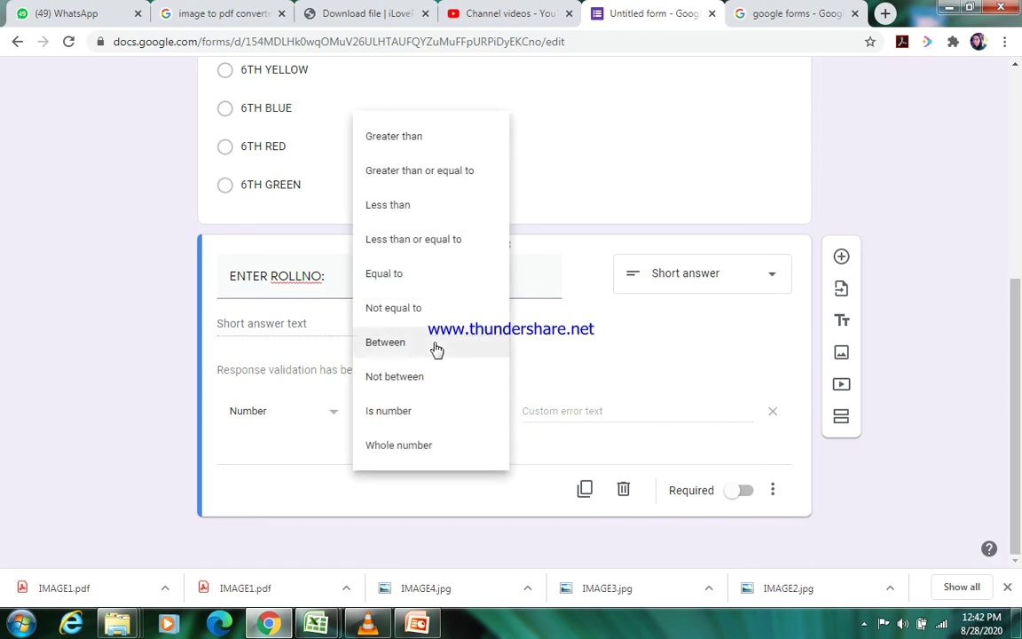
left_click(434, 345)
left_click(535, 411)
type("1")
left_click(622, 412)
type("60")
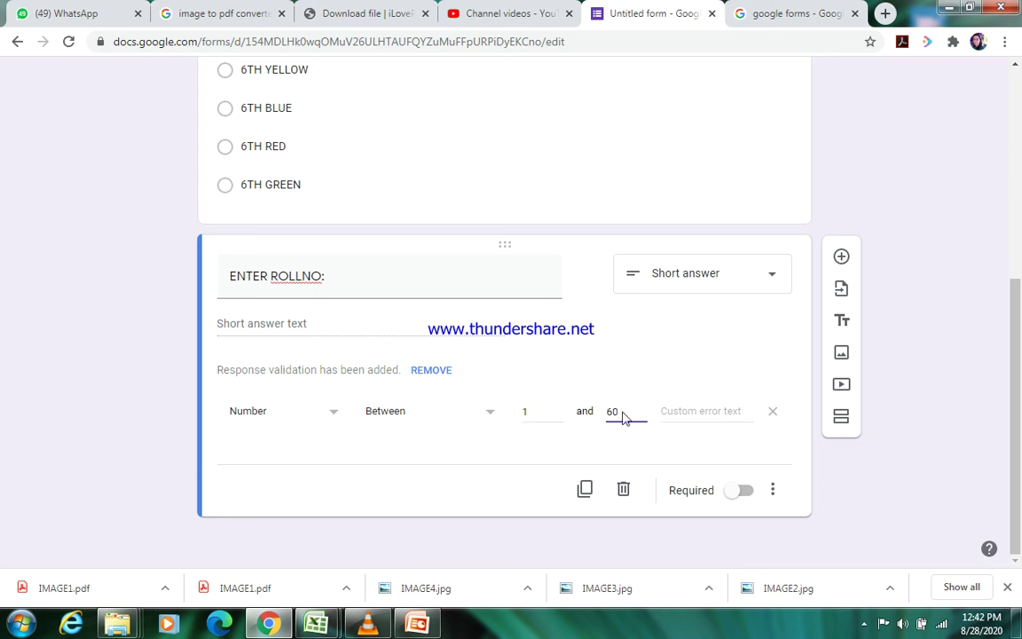
left_click(748, 491)
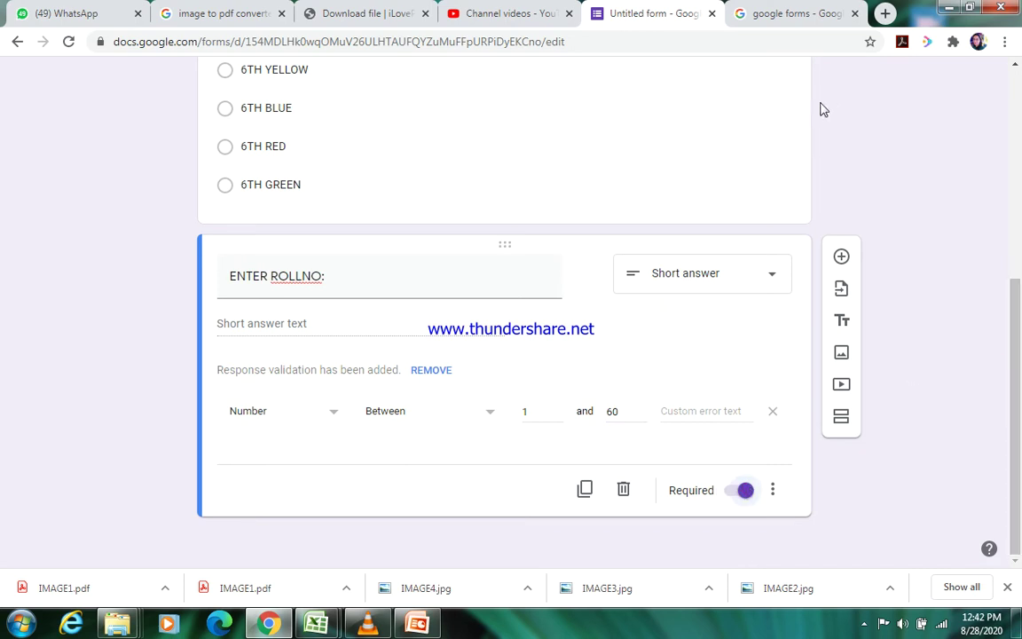
Add a fourth question titled "UPLOAD YOUR PDF ANSWER SHEET HERE:" below the roll number question
left_click(841, 256)
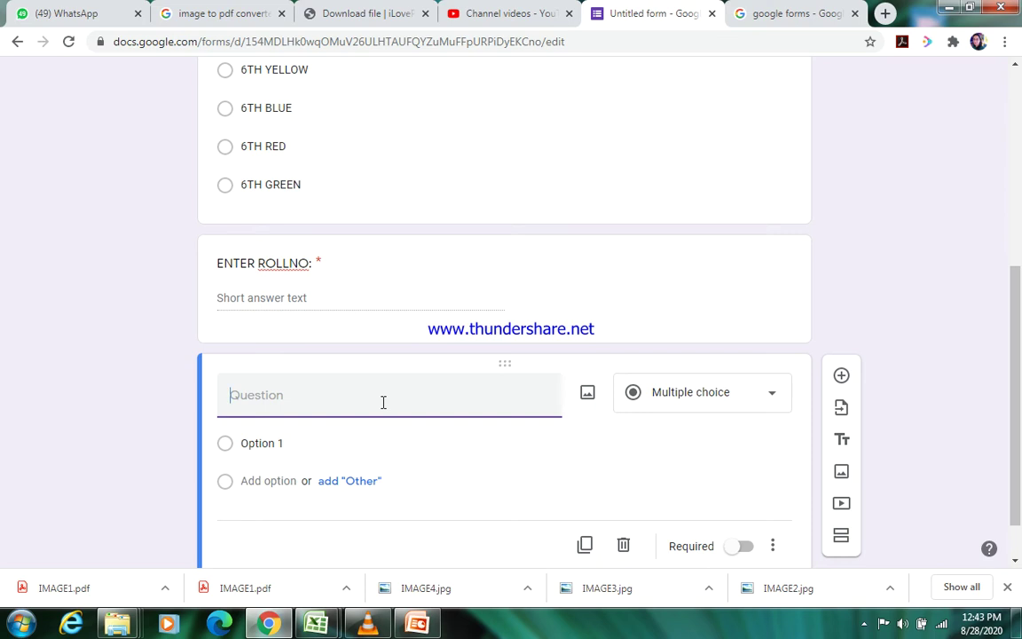
type("UPL")
type("YOO")
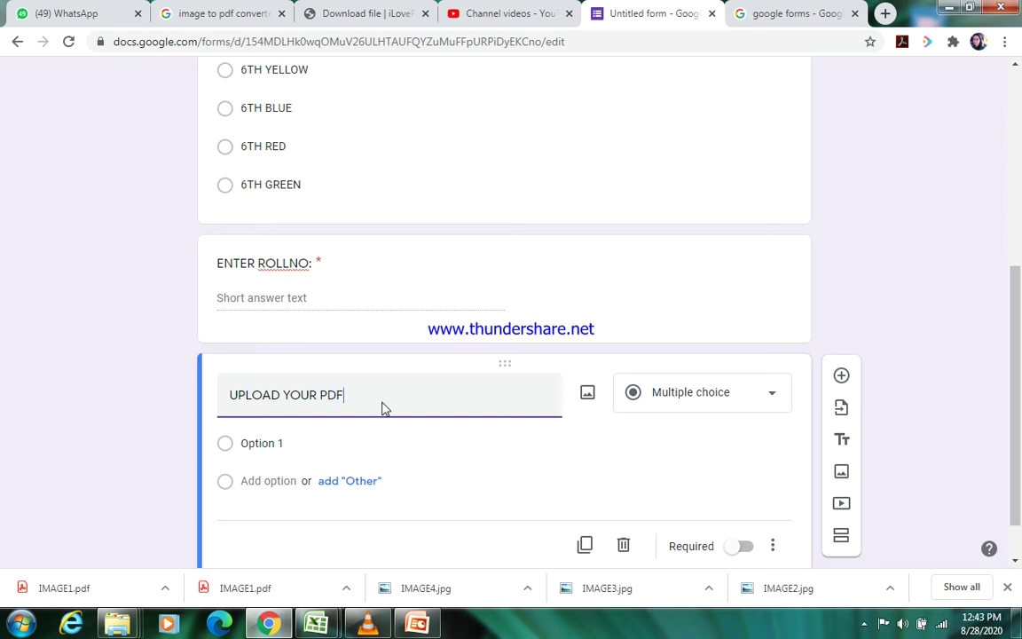
type("R PDF ANSE")
type("ER SHEET HERE:")
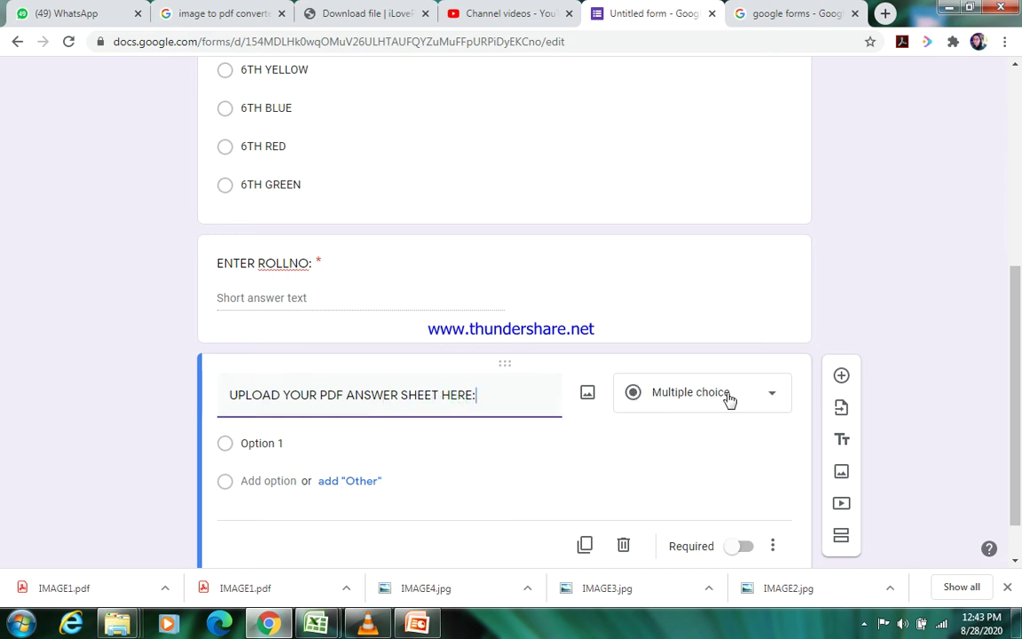
Change the answer sheet question's type to File upload and agree to let respondents upload files to Drive
left_click(772, 395)
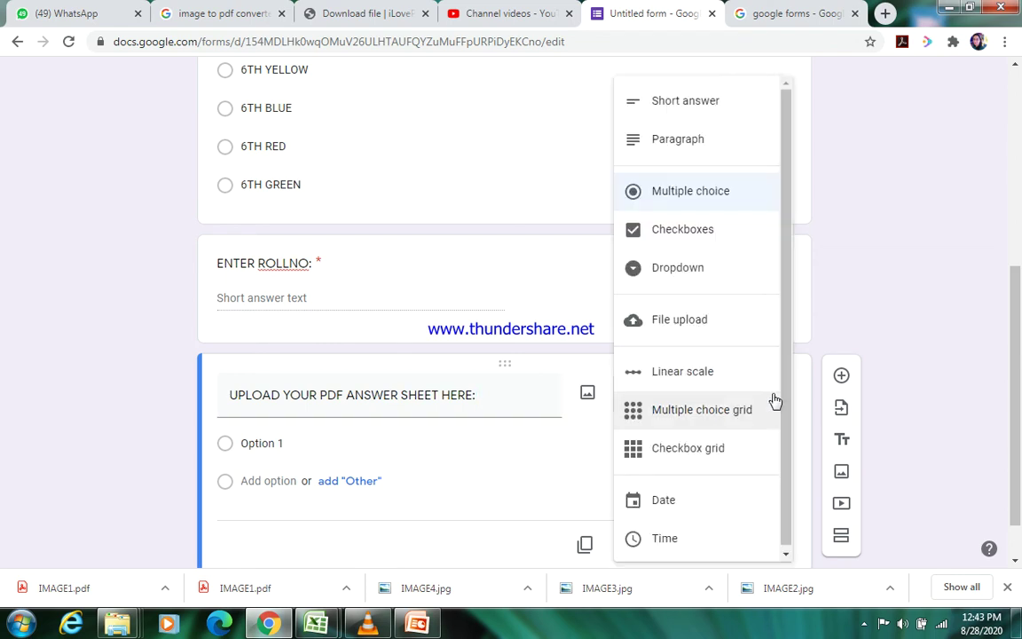
left_click(688, 321)
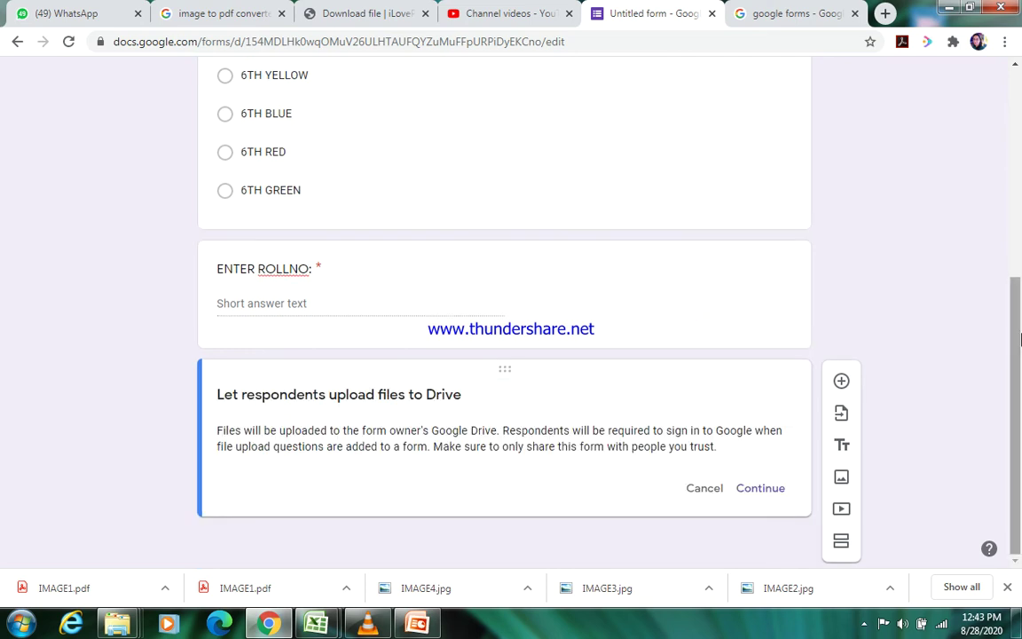
left_click(761, 489)
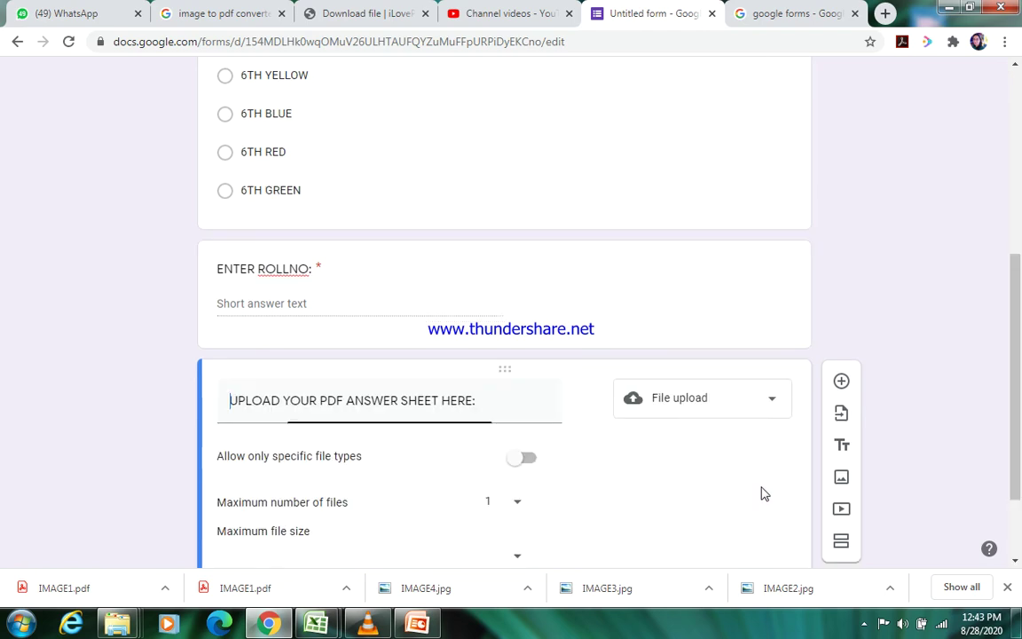
Allow only PDF files for the answer sheet upload, with a maximum file size of 10 MB
left_click_drag(1018, 359, 1017, 426)
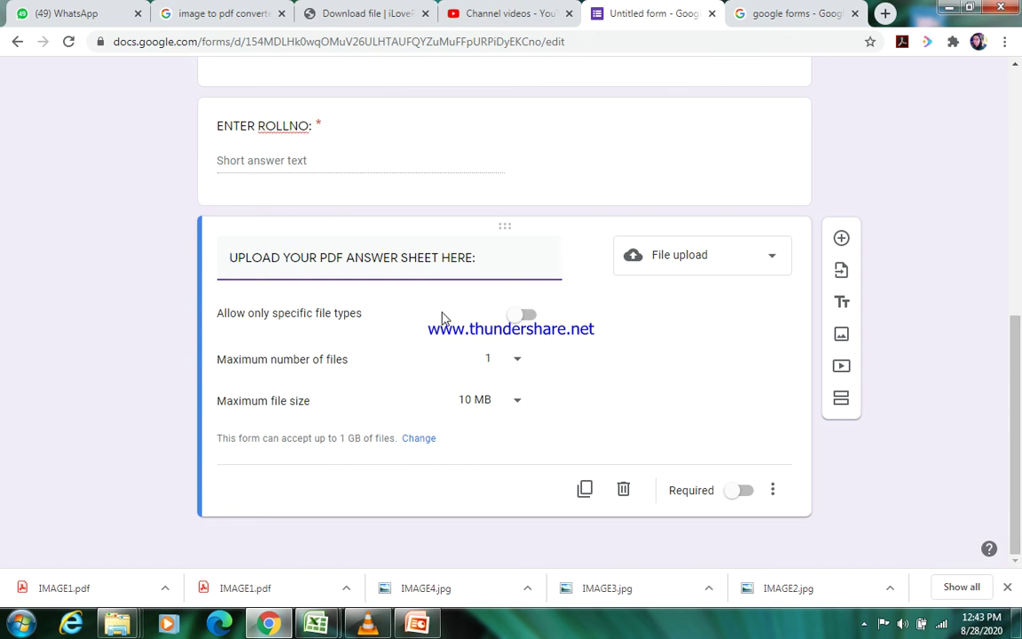
left_click(529, 317)
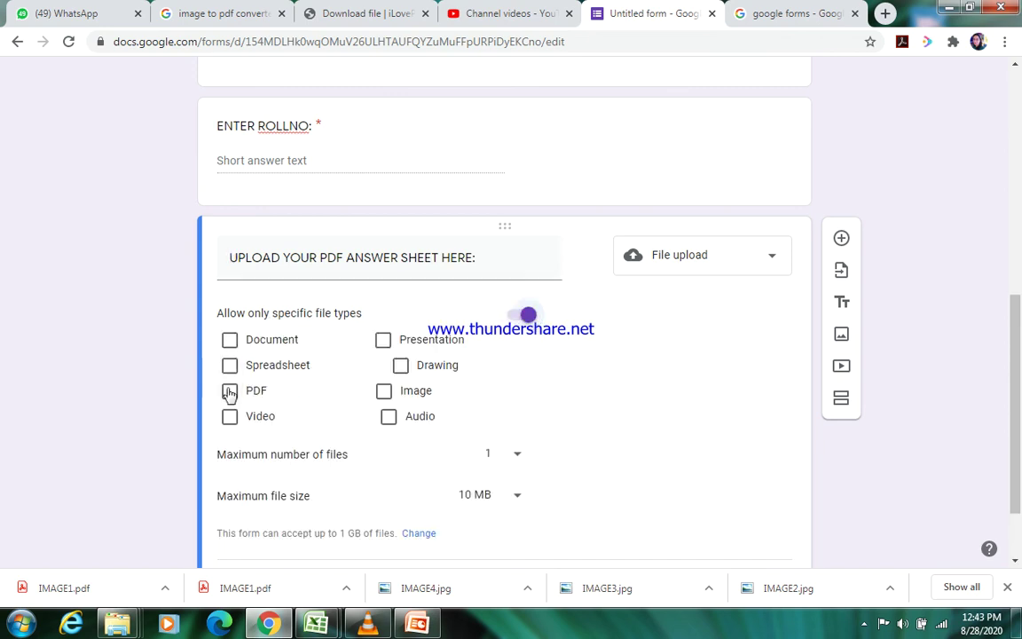
left_click(230, 392)
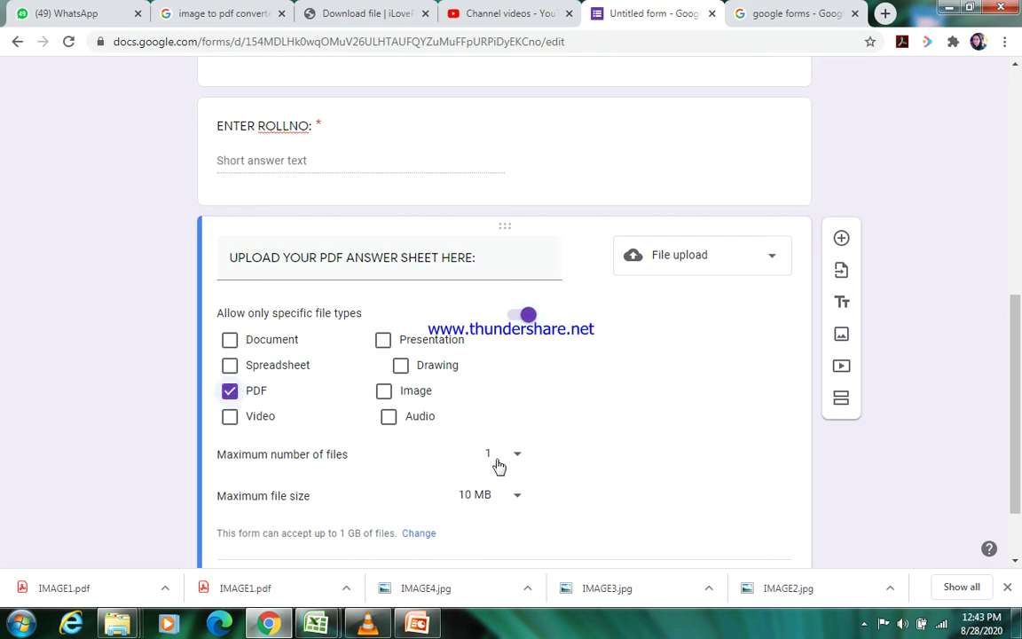
left_click(518, 502)
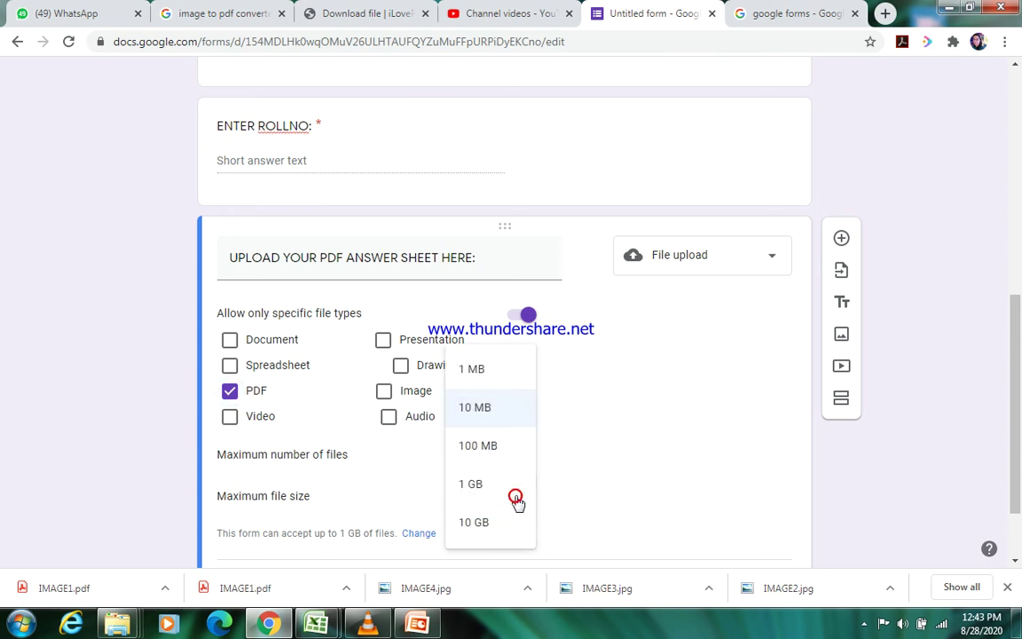
left_click(479, 415)
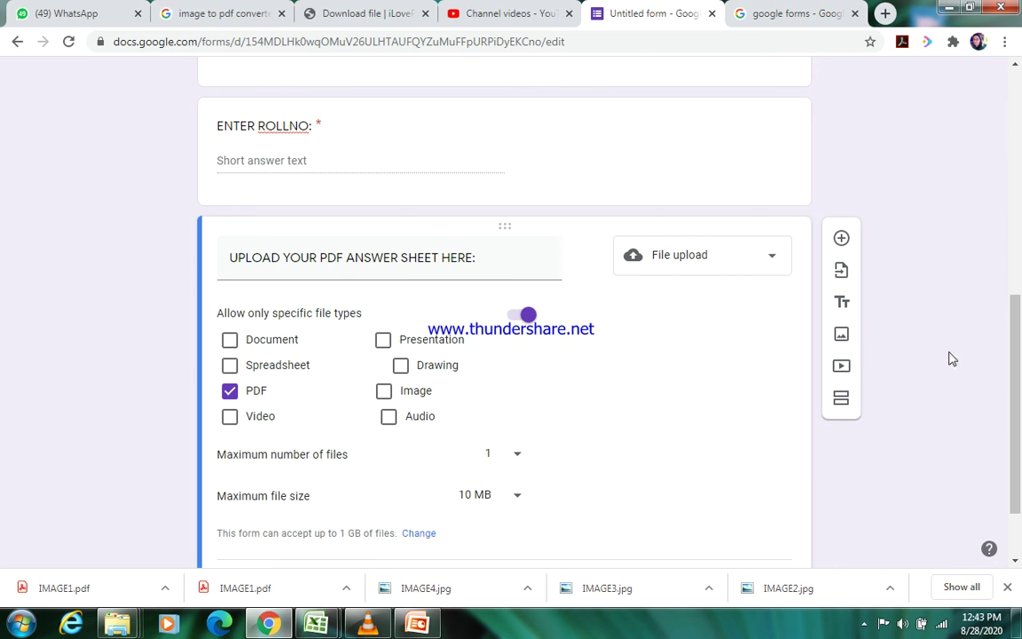
Make the answer sheet upload question required, and keep the current Windows color scheme without showing the message again
scroll(1018, 410, "down", 2)
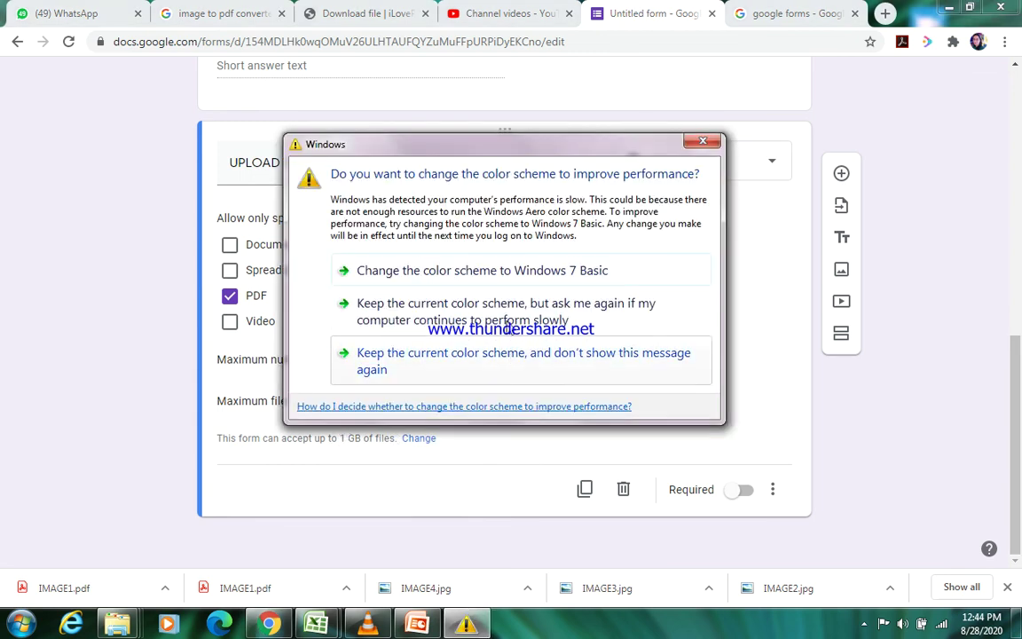
left_click(483, 356)
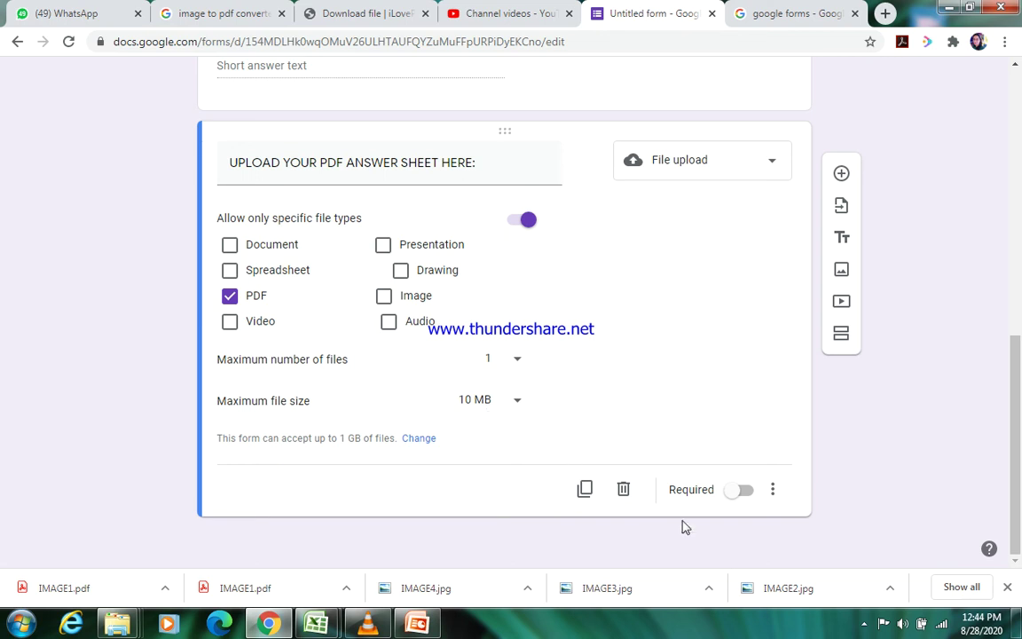
left_click(745, 497)
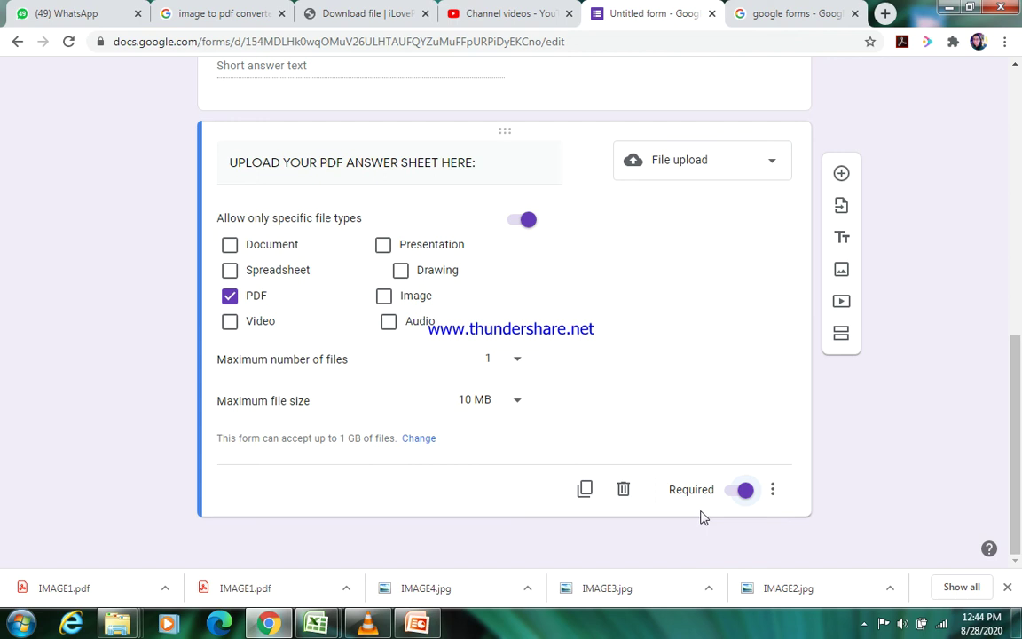
Rename the untitled form file to "PDF COLLECTION FOR CLASS 6TH EXAMPLE" and open the form's preview
left_click_drag(1018, 364, 1013, 102)
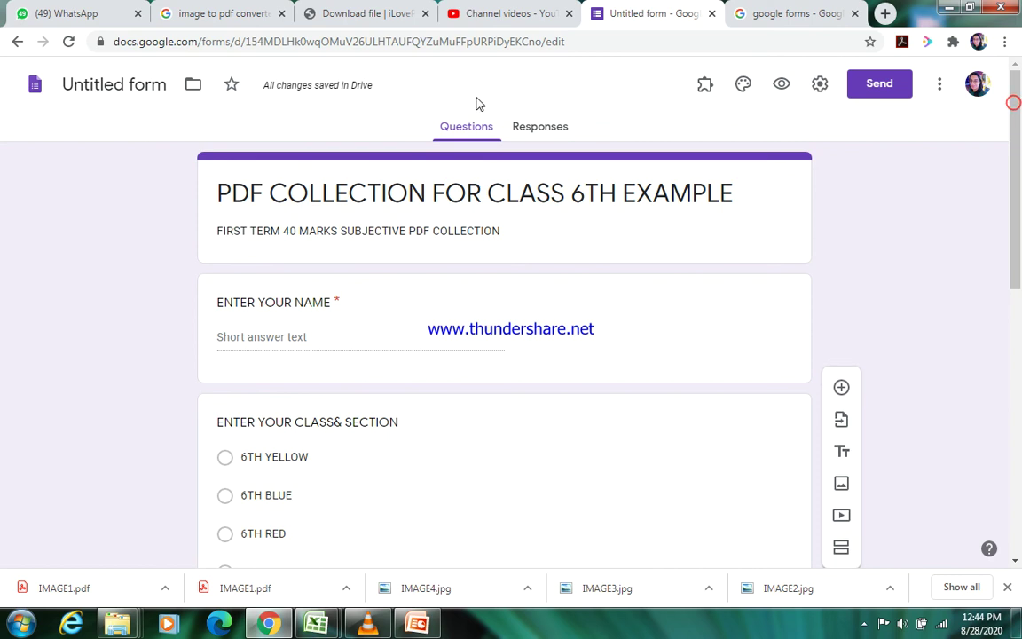
left_click(114, 84)
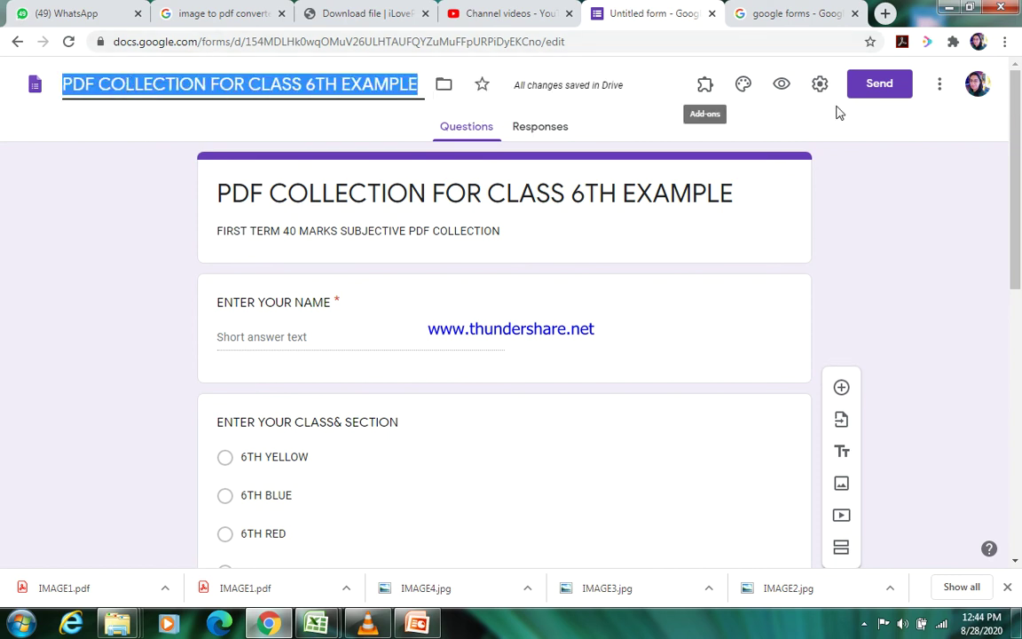
left_click(781, 87)
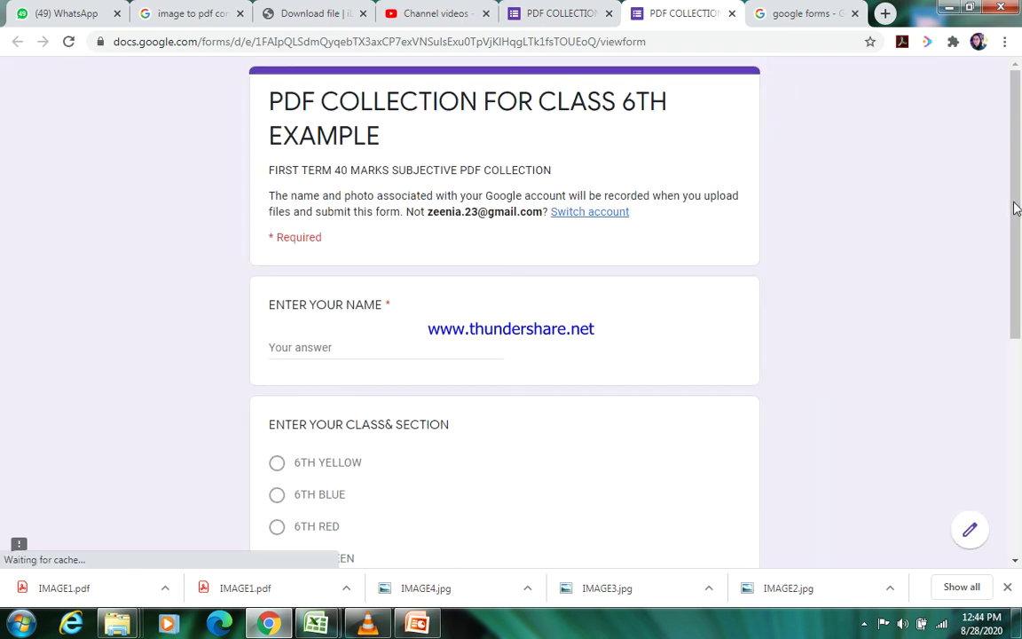
In the form preview, attach the student's 9 yellow answer PDF from My Drive to the answer sheet question
left_click_drag(1013, 202, 1017, 248)
scroll(1018, 248, "down", 2)
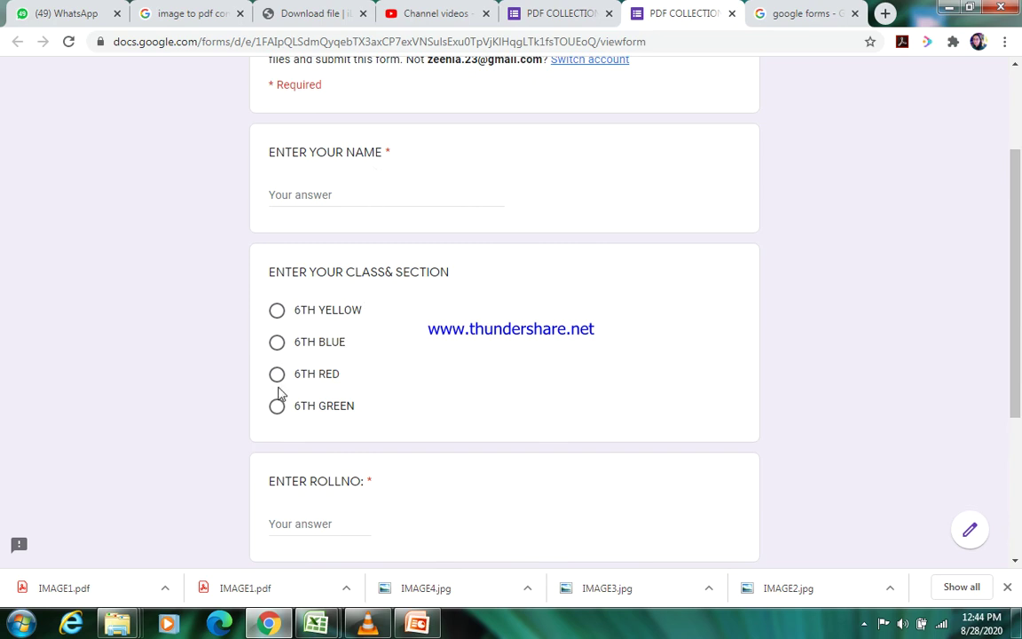
left_click_drag(1020, 346, 1020, 431)
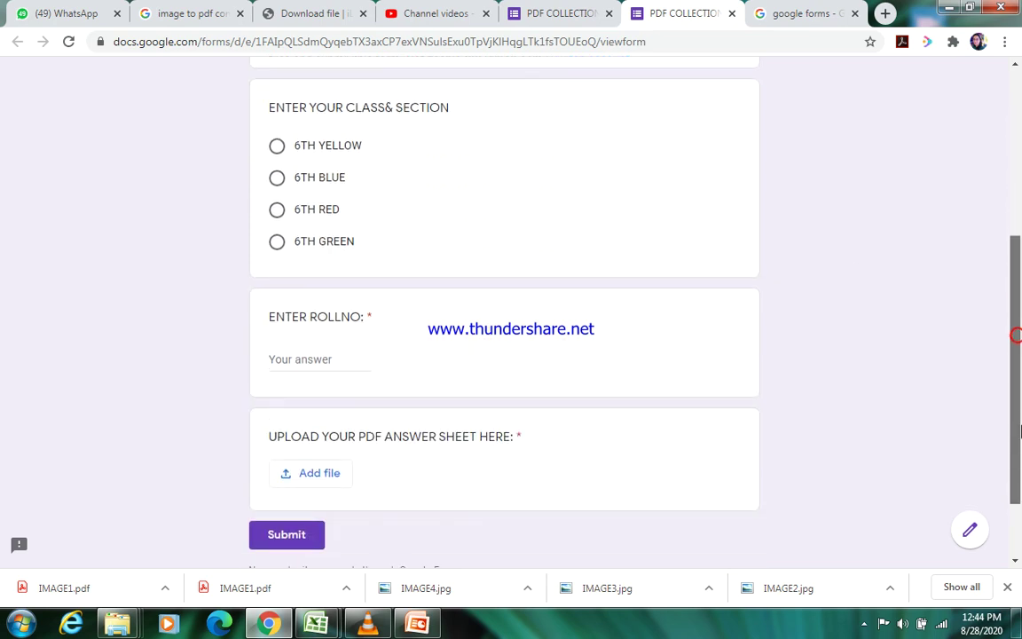
left_click(310, 477)
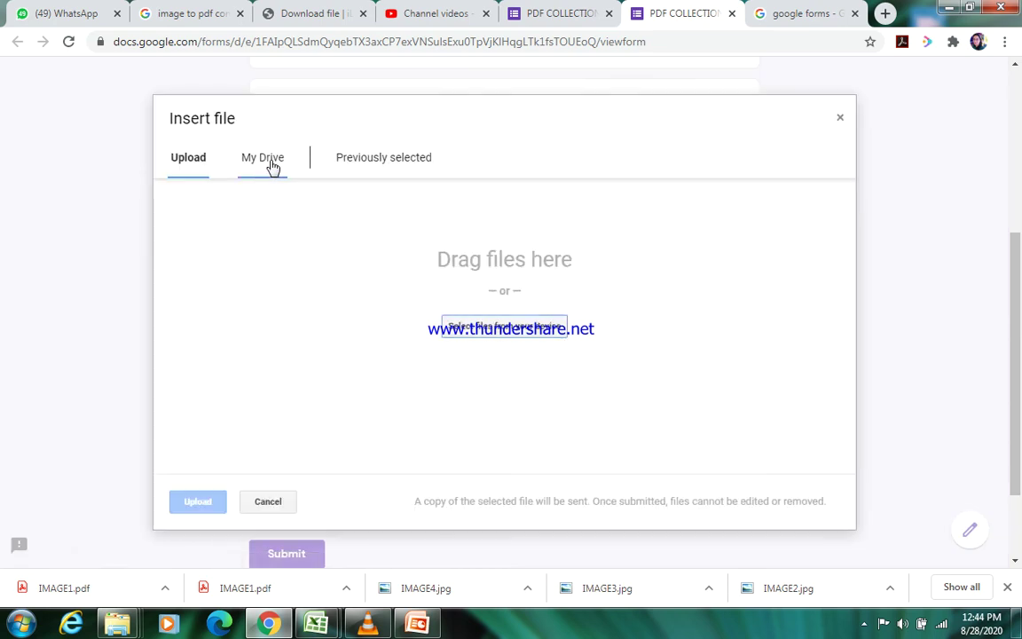
left_click(273, 167)
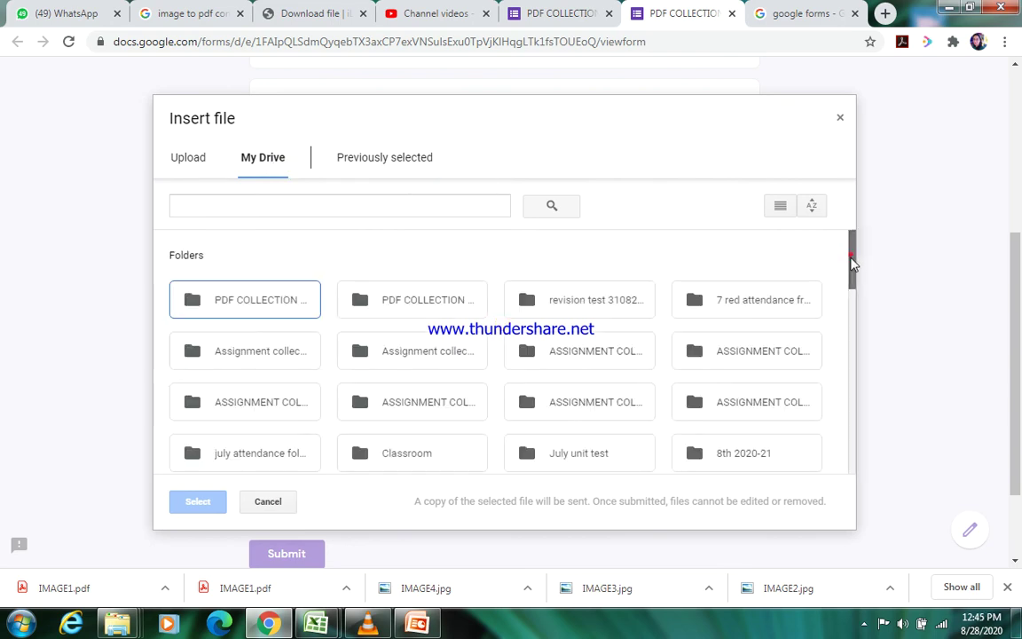
left_click_drag(853, 263, 859, 337)
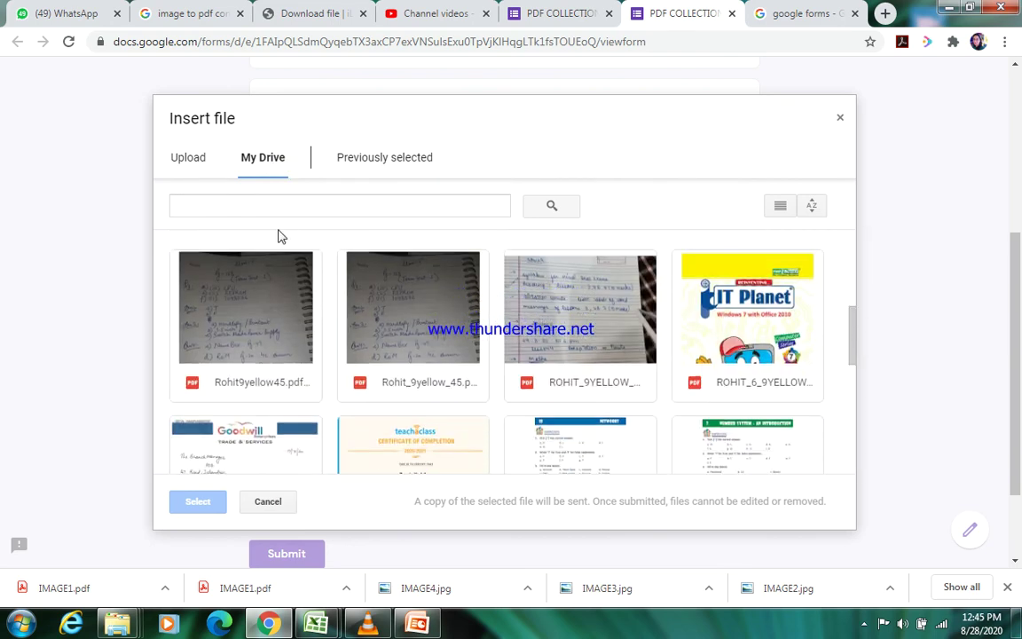
left_click(224, 330)
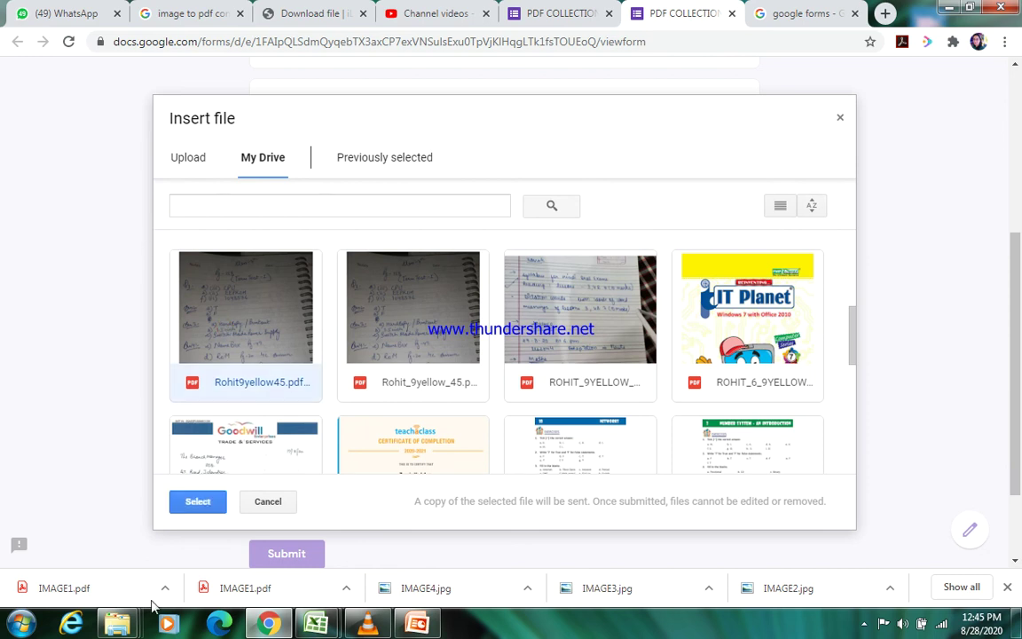
left_click(202, 501)
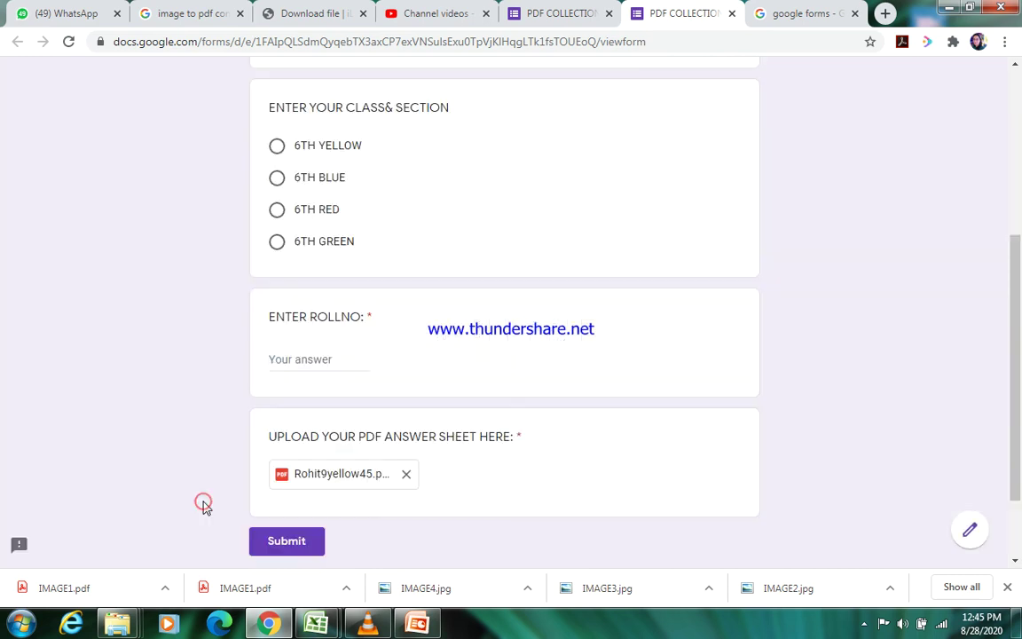